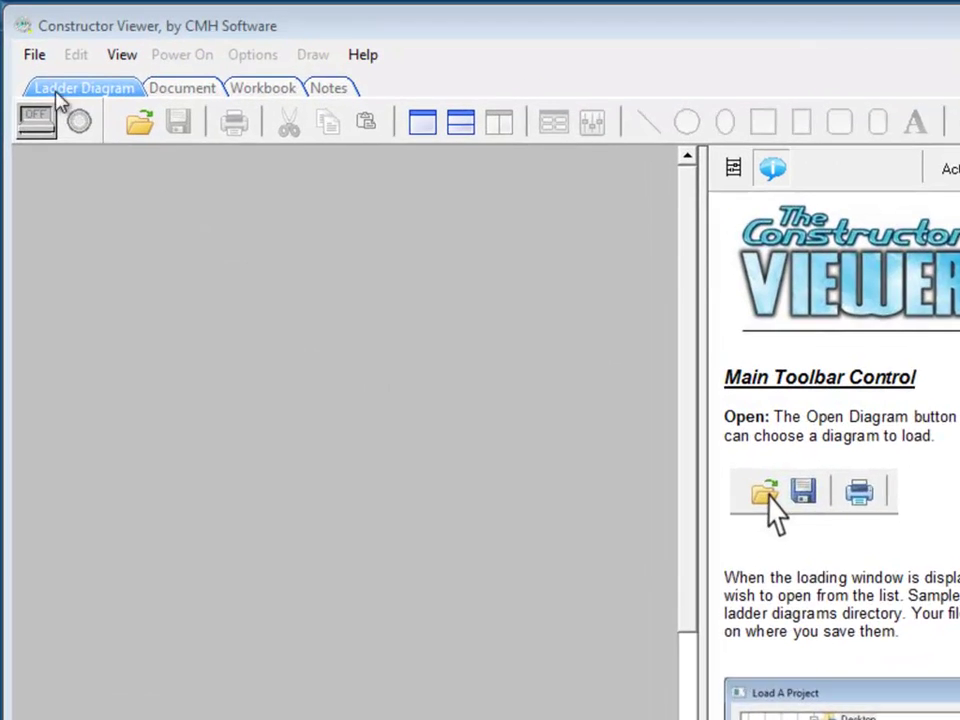
Step: Open the Wye-Delta Motor.pcf project from My Documents via File > Open Project
click(27, 43)
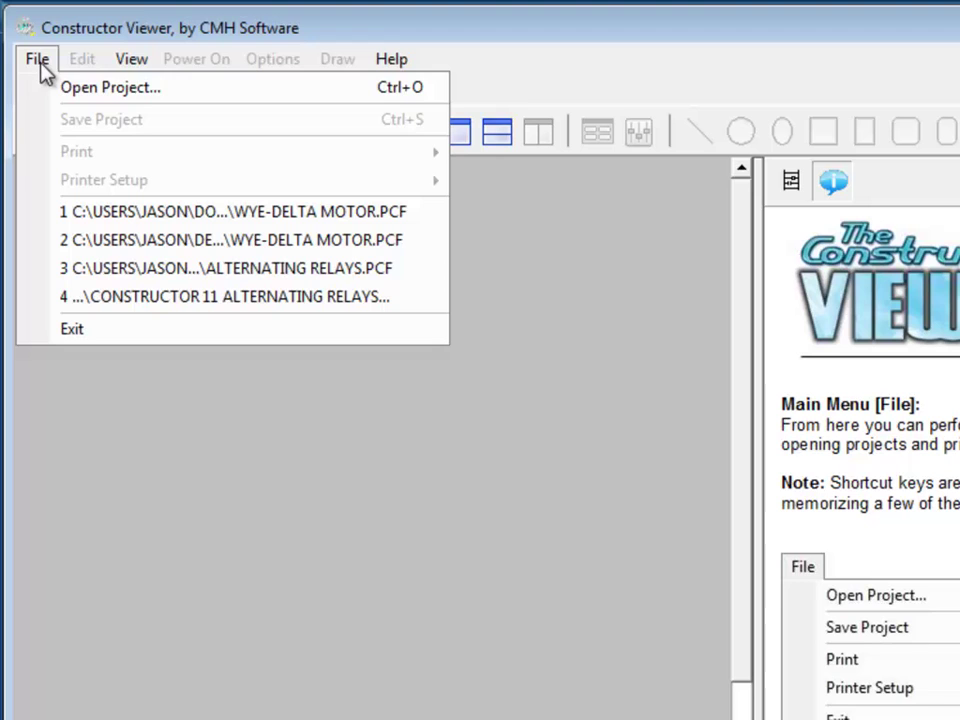
click(42, 88)
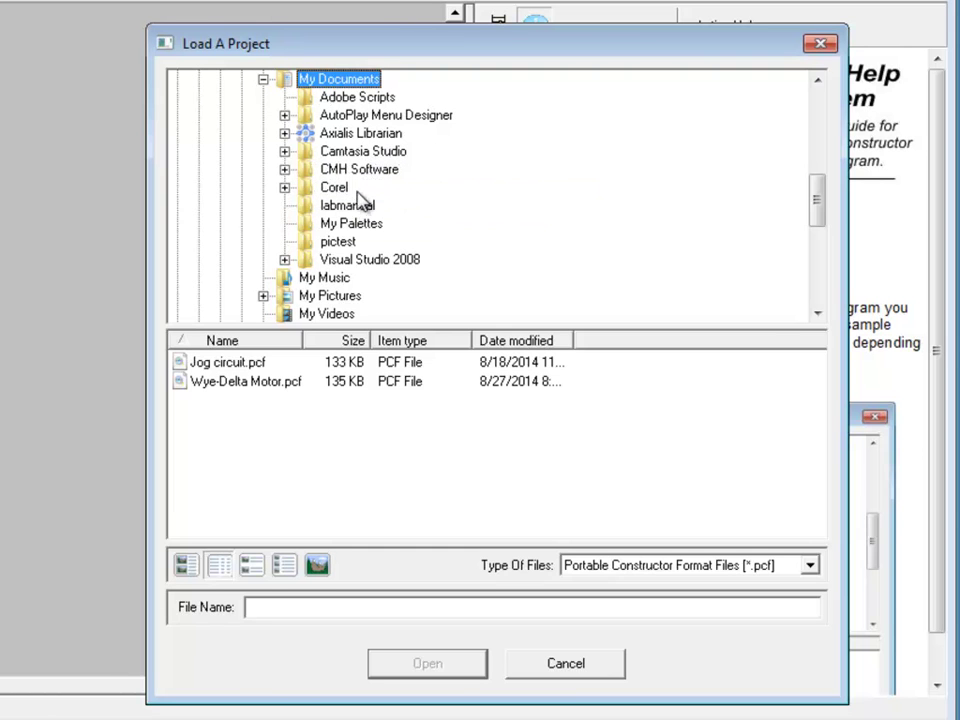
click(226, 388)
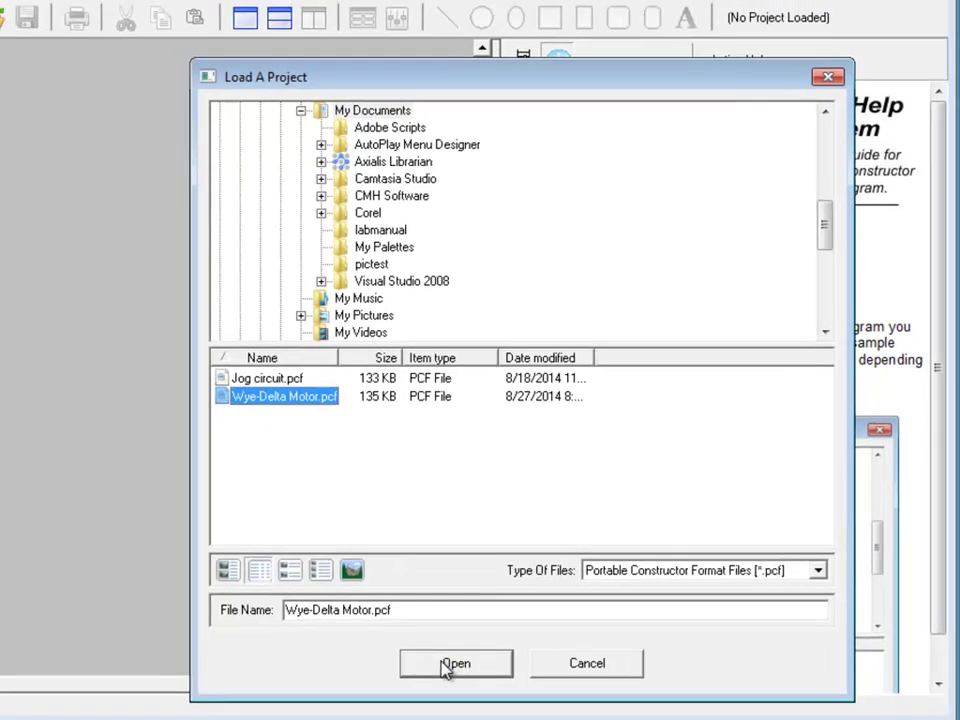
click(448, 667)
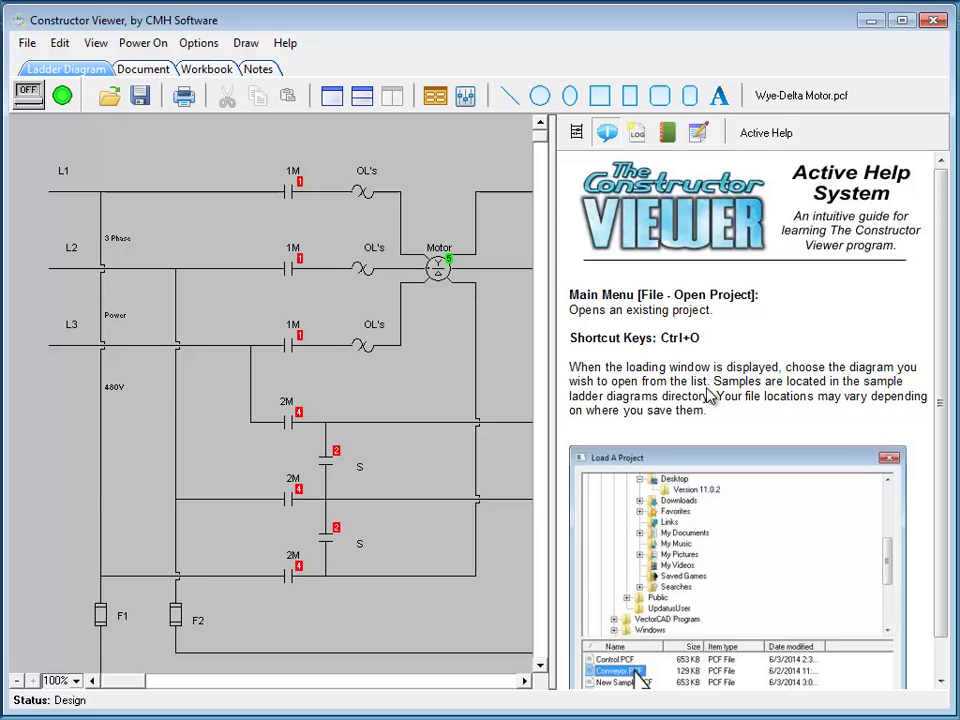
Step: Show Active Help for the 1M contact, the OL's overload switch and the Wye-Delta motor symbol
click(288, 345)
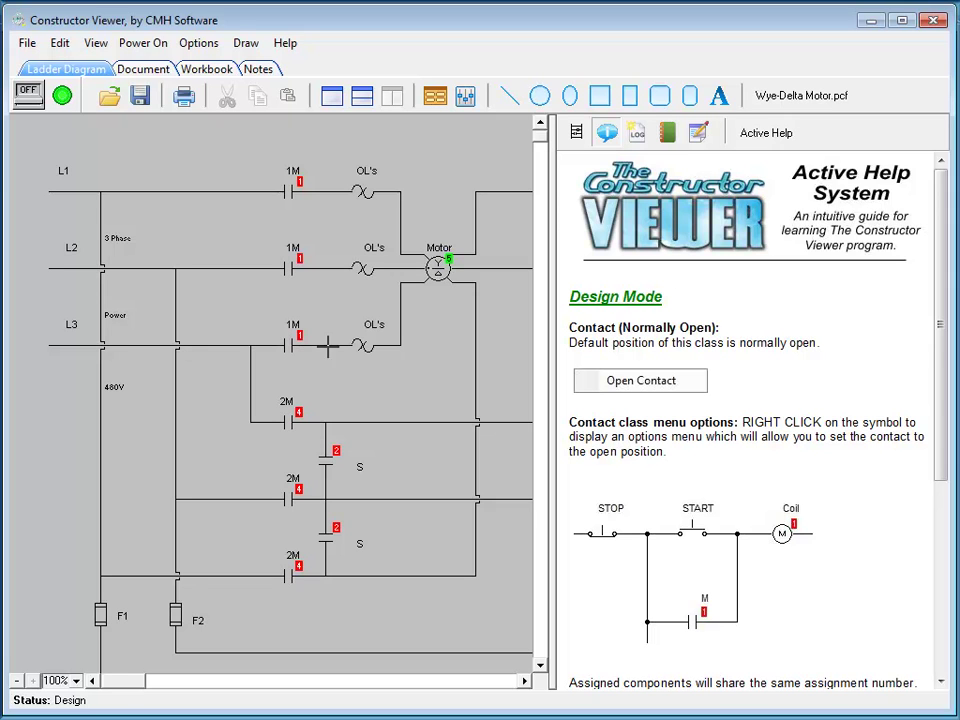
click(362, 345)
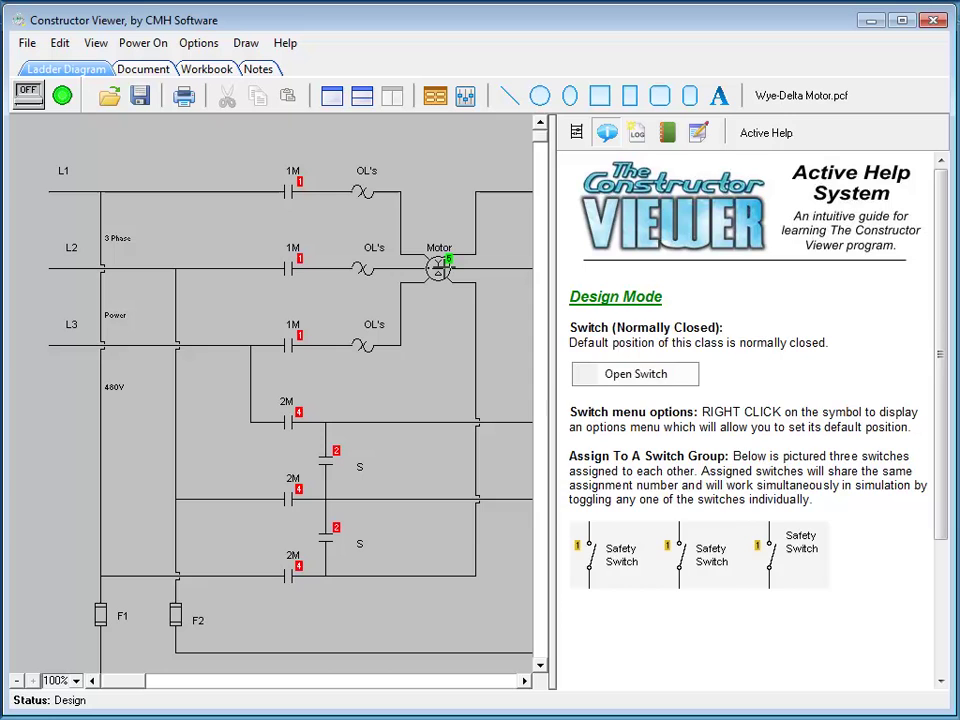
click(439, 268)
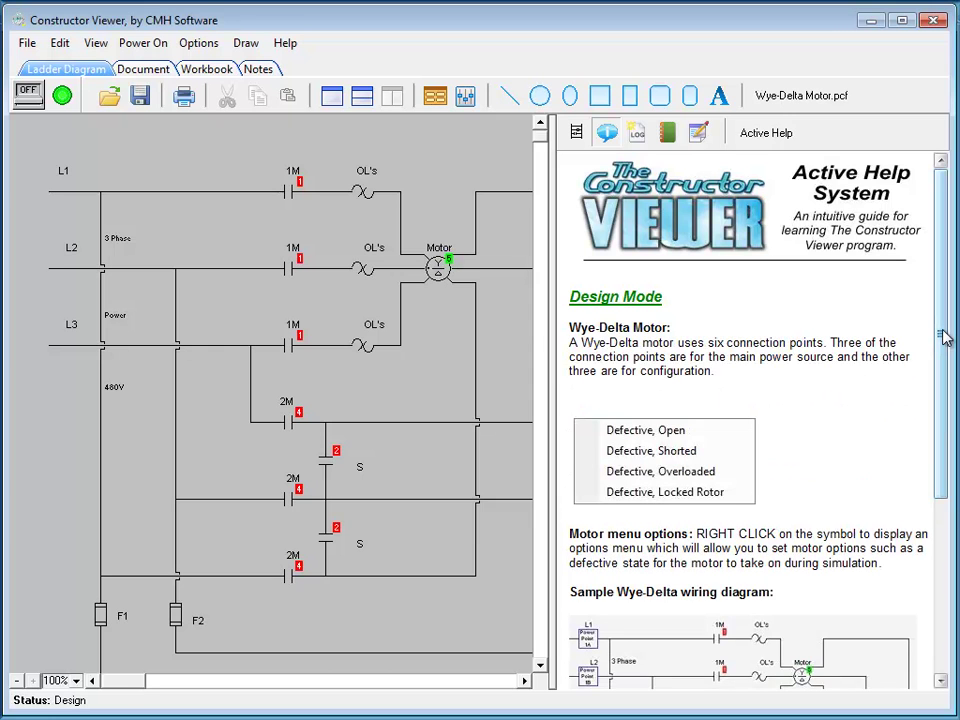
Step: Bring up Active Help for the toolbar drawing tools, ending on the Drawing Tool Overview
mouse_move(943, 333)
mouse_down()
mouse_move(940, 518)
mouse_move(950, 328)
mouse_up()
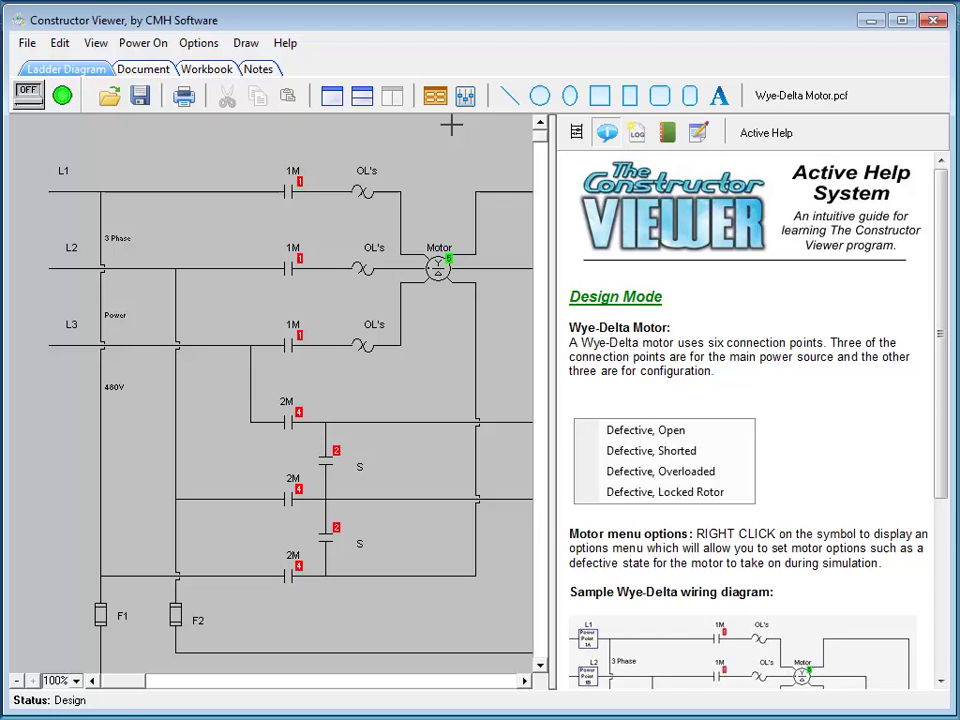
mouse_move(437, 100)
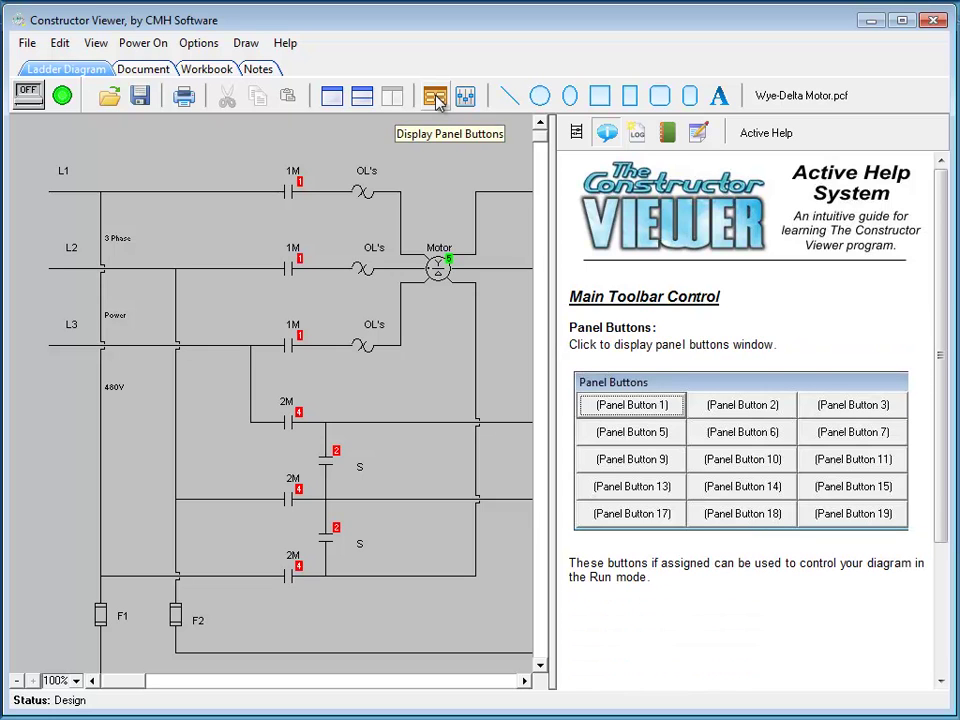
mouse_move(361, 98)
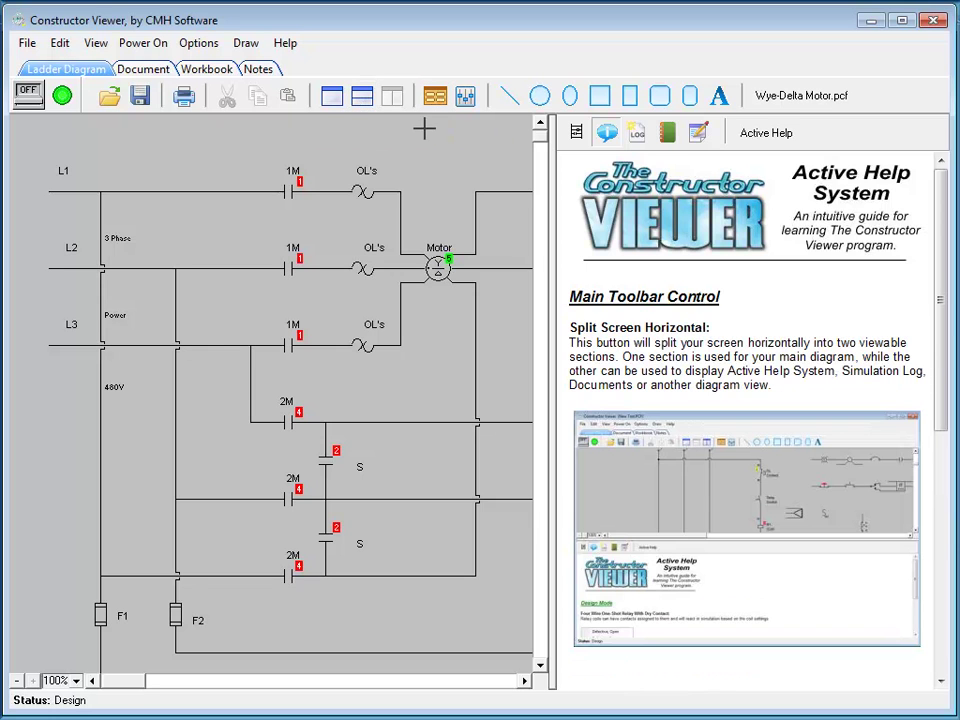
mouse_move(540, 97)
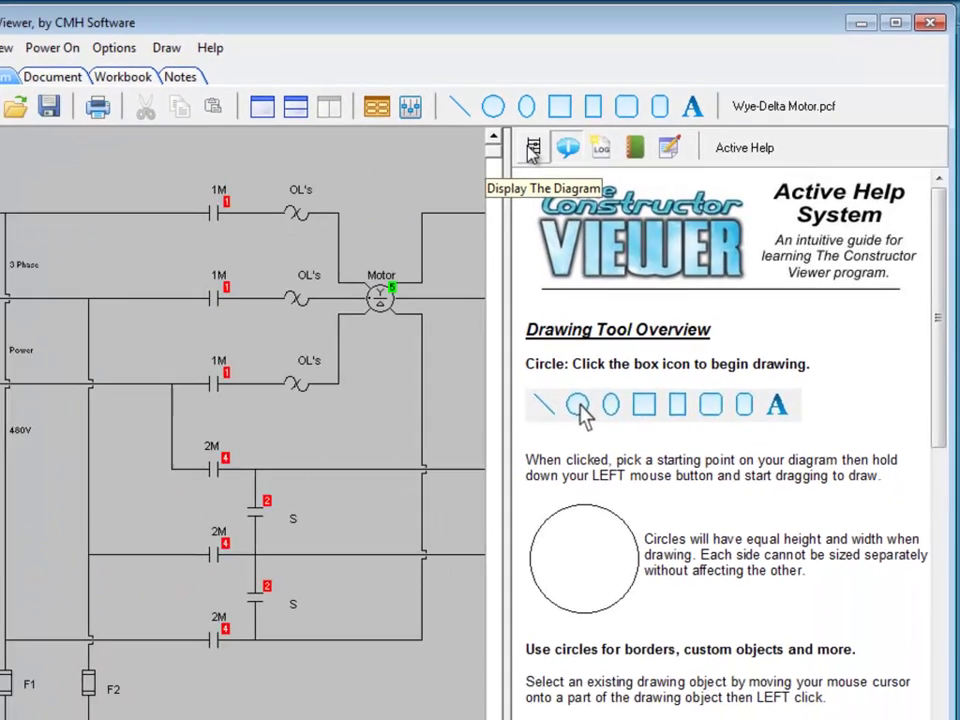
Step: Display the diagram in the right pane and zoom the main diagram out four steps to 60%
click(418, 190)
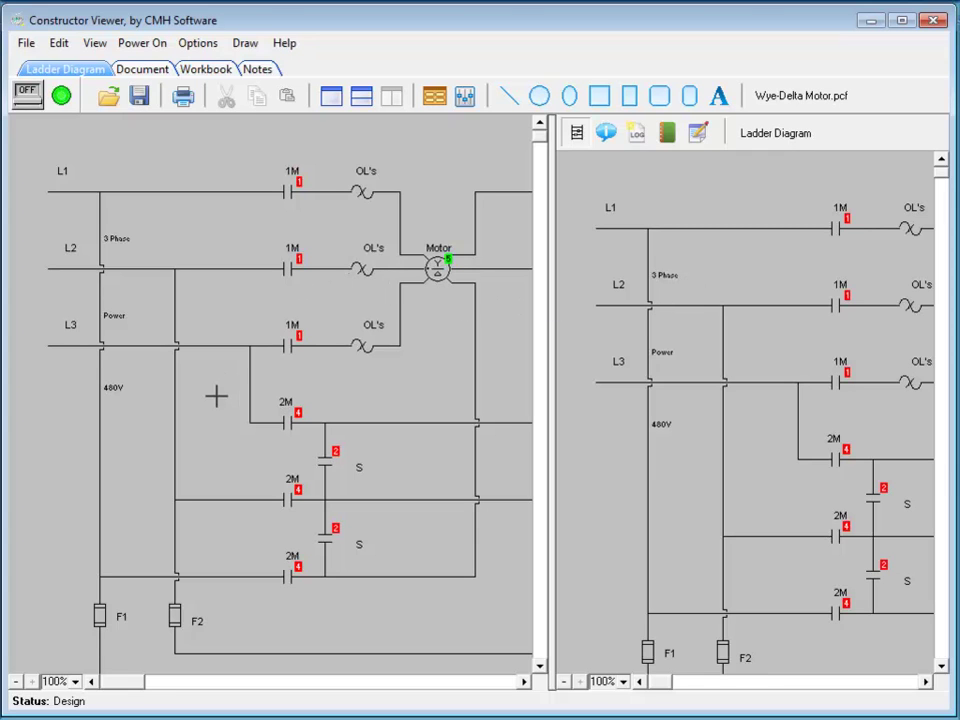
click(16, 681)
click(16, 681)
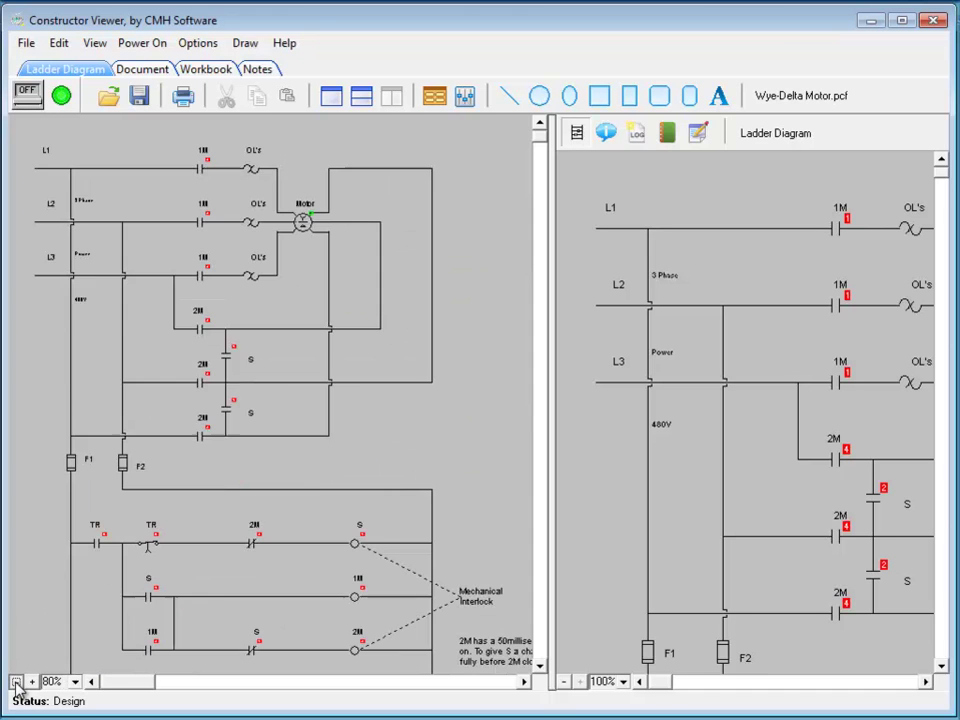
click(16, 681)
click(16, 681)
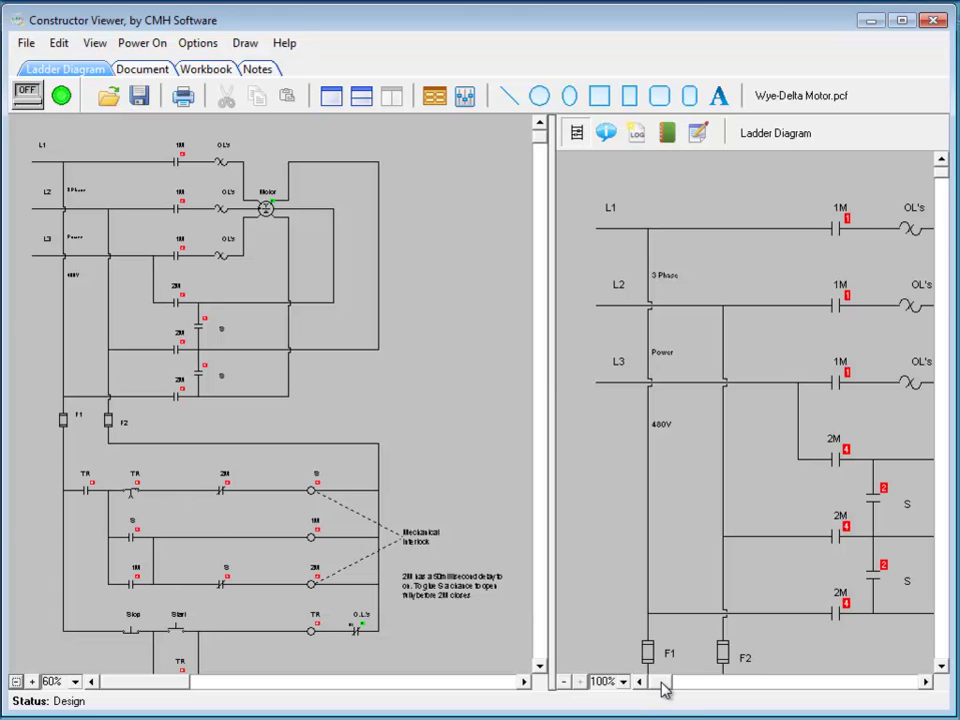
Step: Scroll the diagram views horizontally and vertically to look over both copies
drag(662, 686, 715, 687)
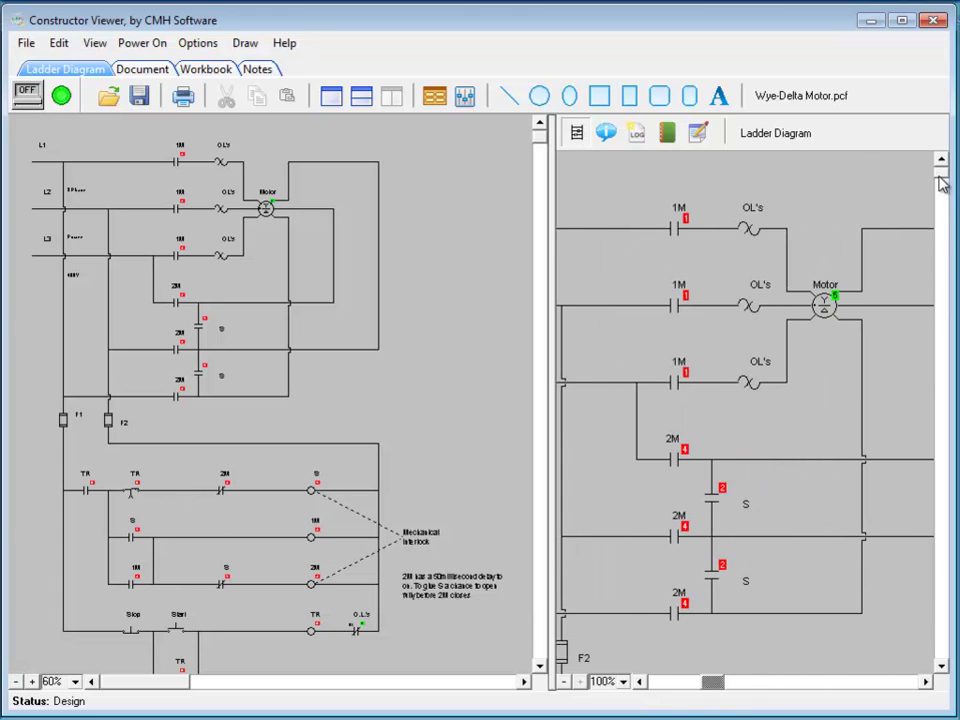
drag(941, 180, 941, 268)
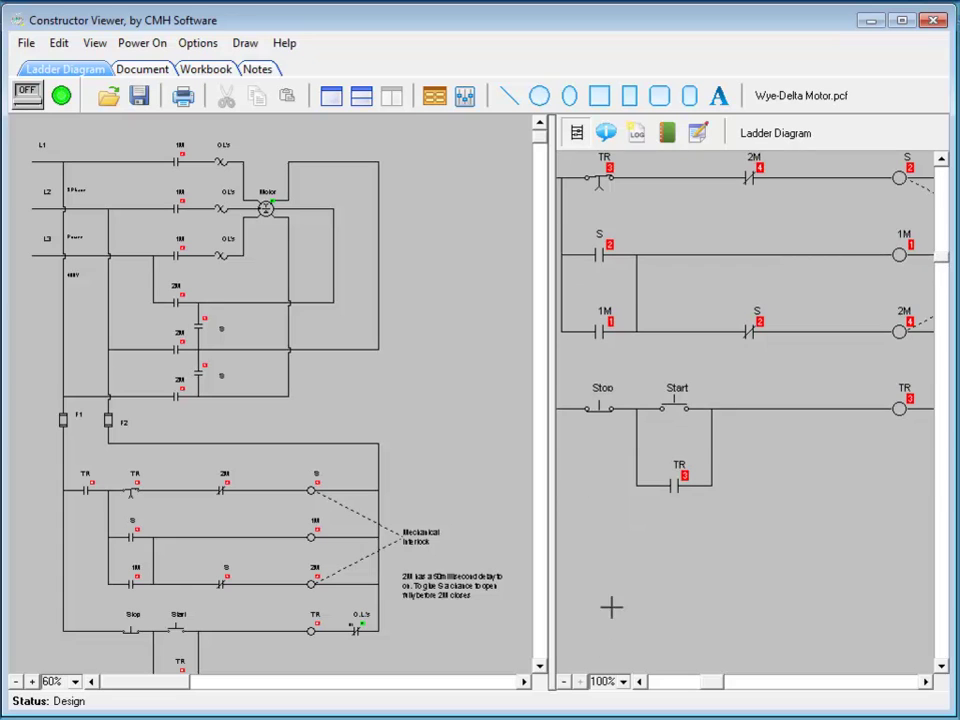
drag(715, 684, 660, 686)
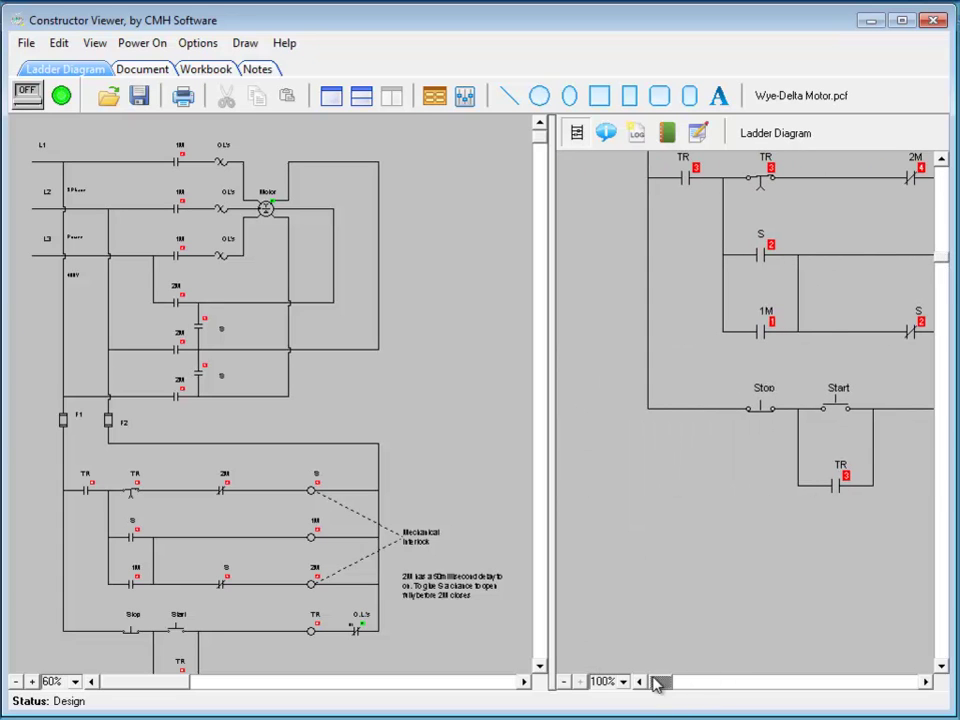
drag(946, 262, 945, 167)
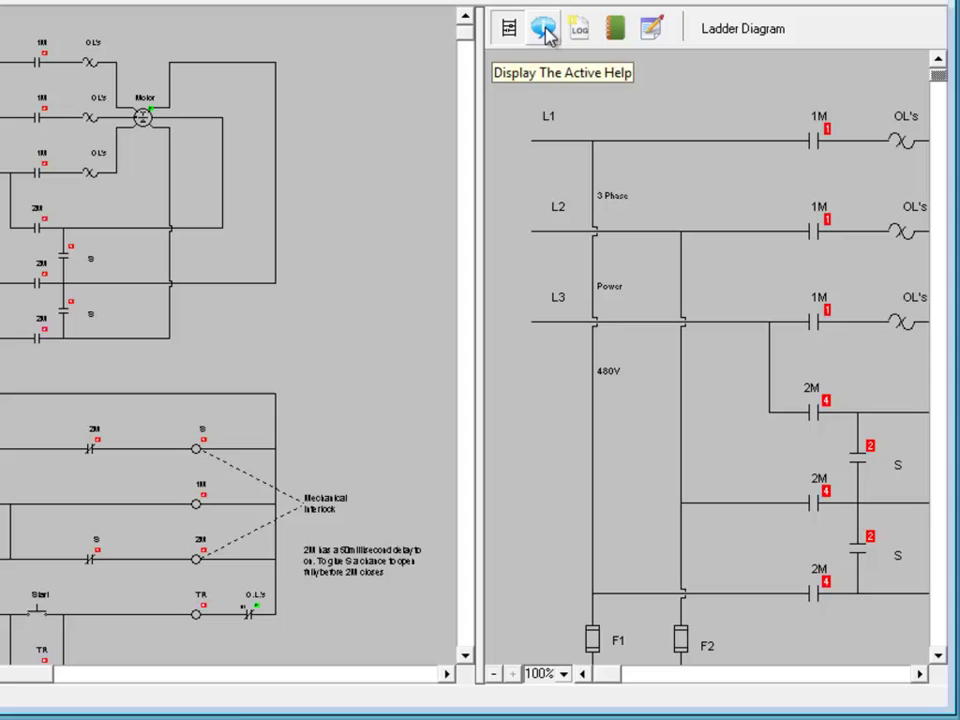
Step: Switch the side pane from Active Help through the Simulation Log to the Wye-Delta Motor.LAD workbook page
click(545, 31)
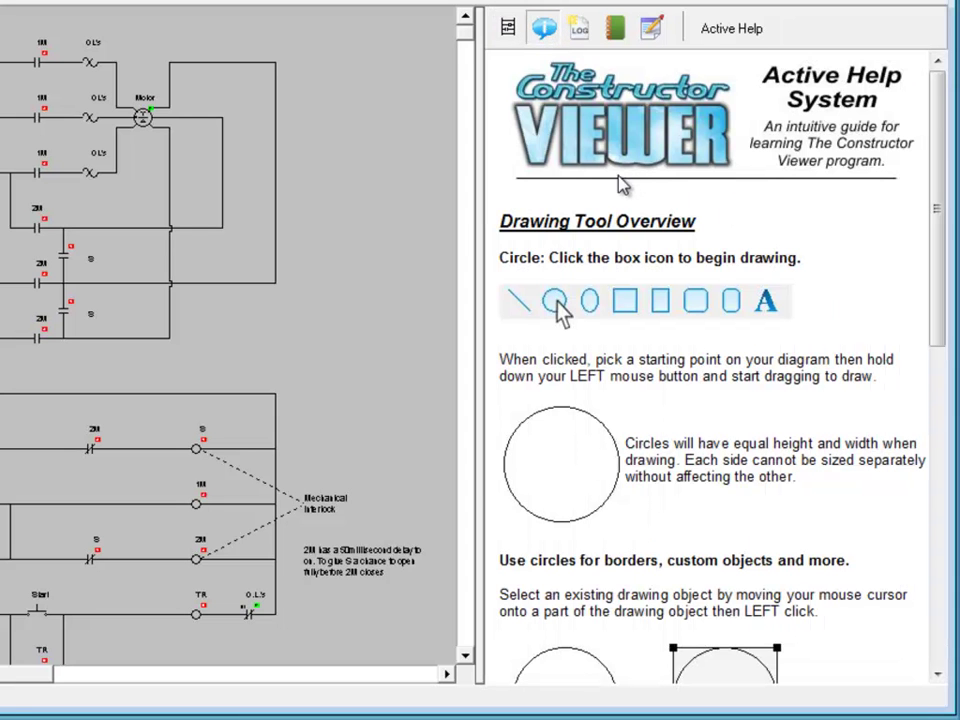
click(582, 33)
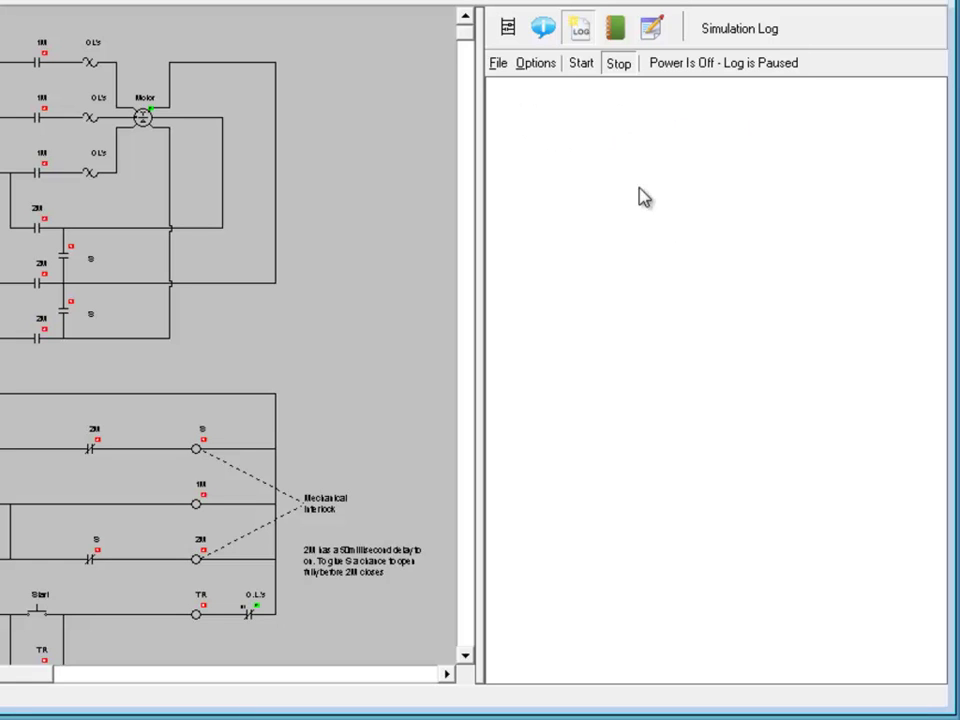
click(615, 33)
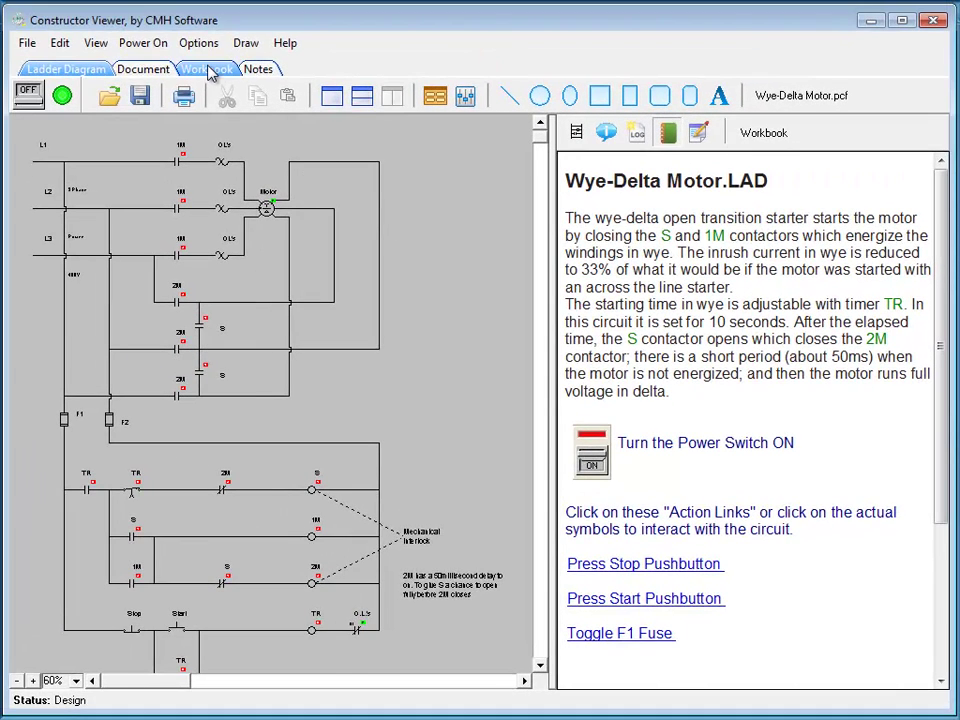
click(208, 69)
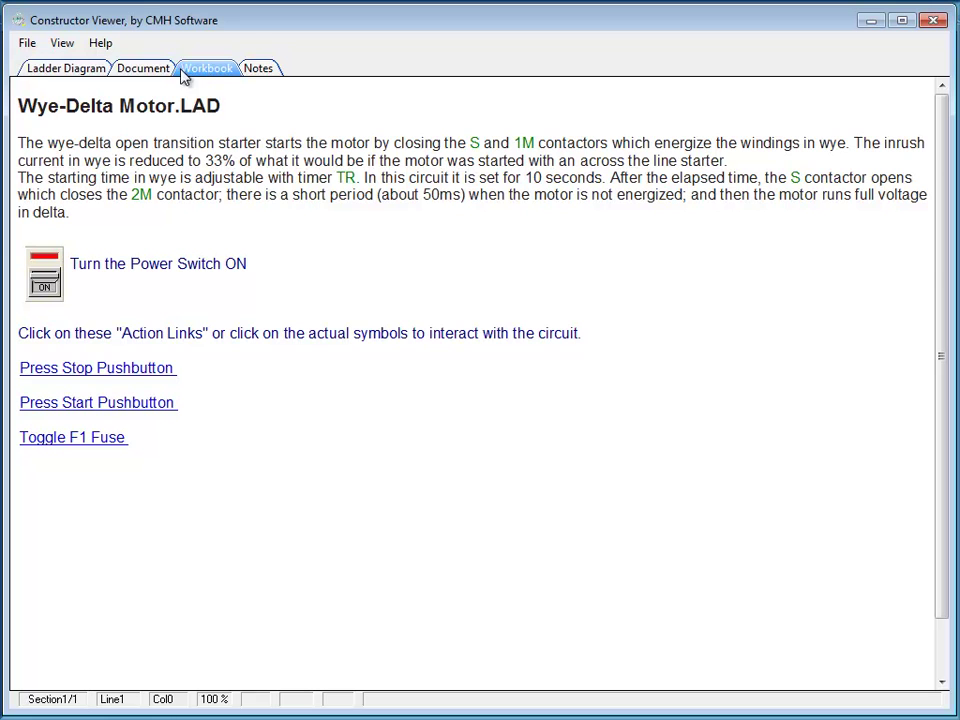
click(77, 70)
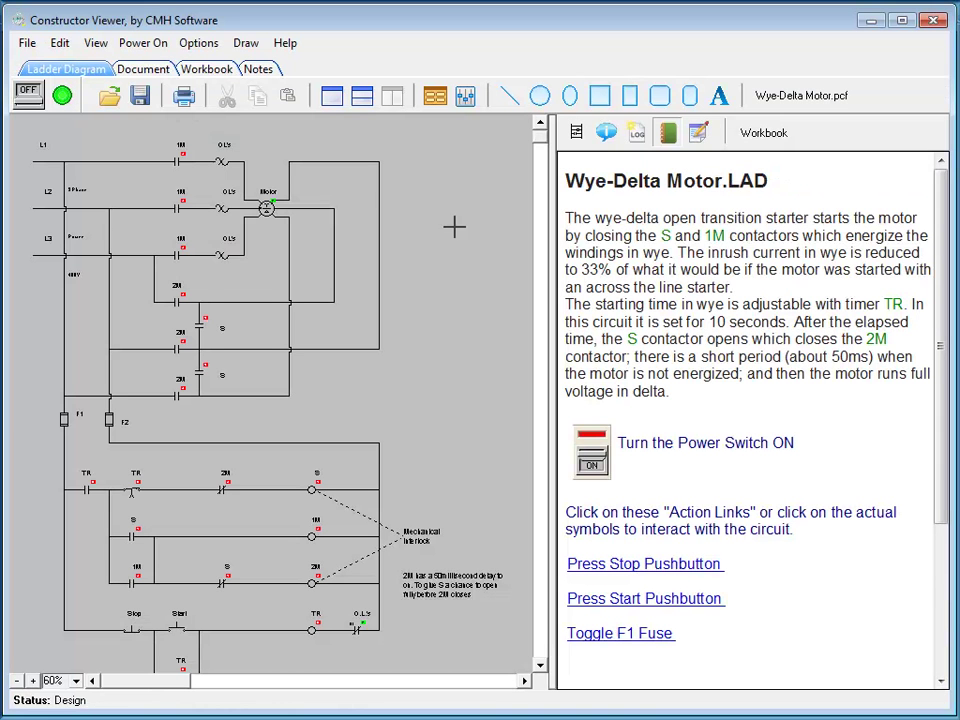
click(698, 134)
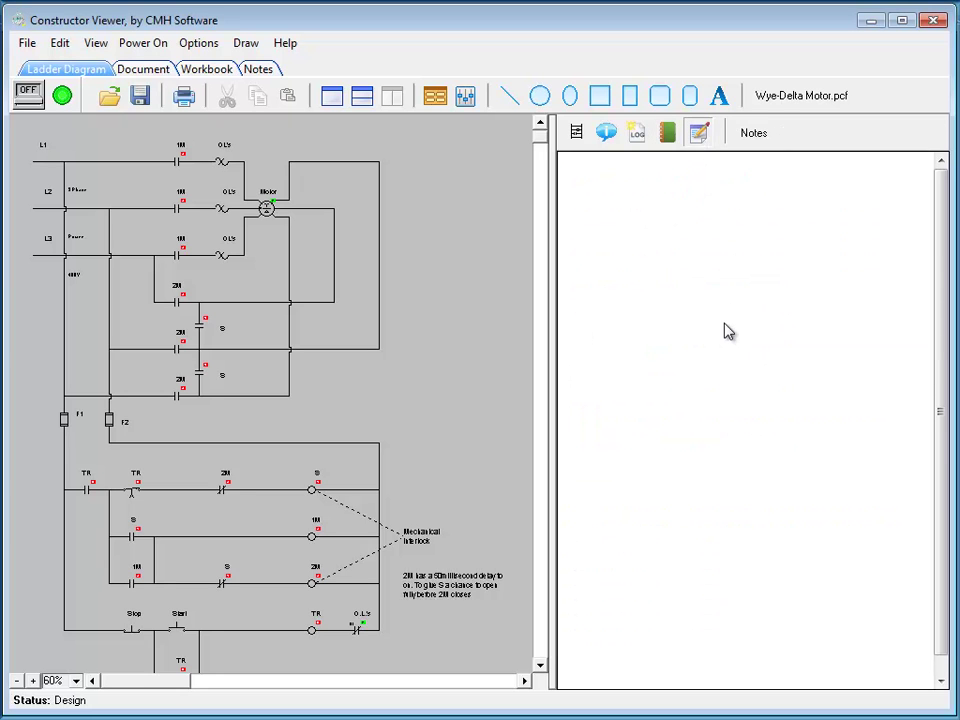
click(665, 137)
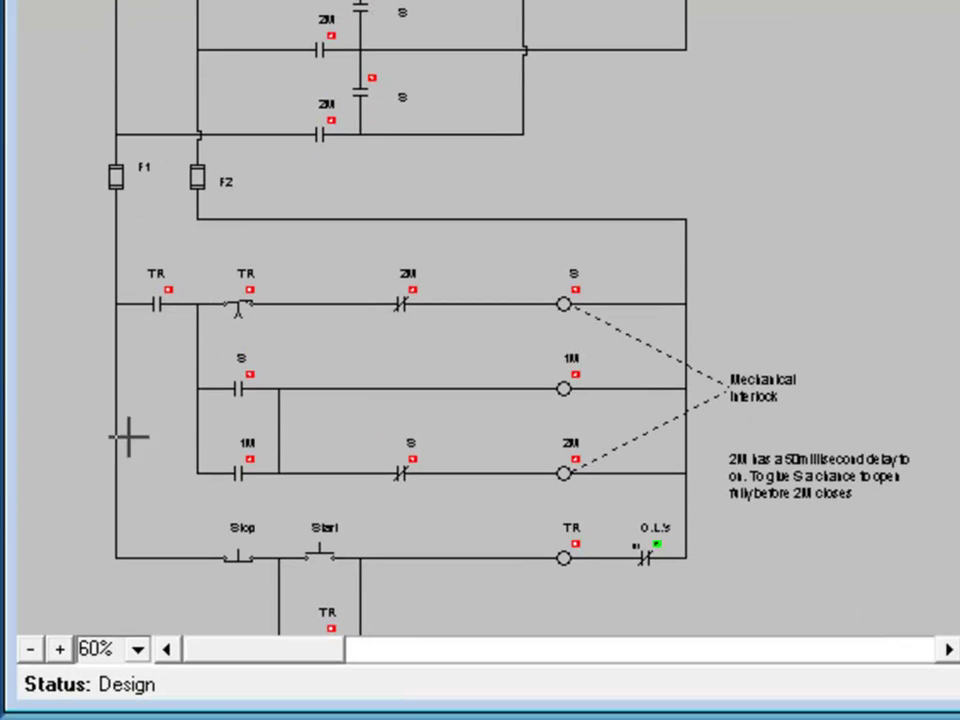
click(138, 649)
click(141, 686)
click(141, 686)
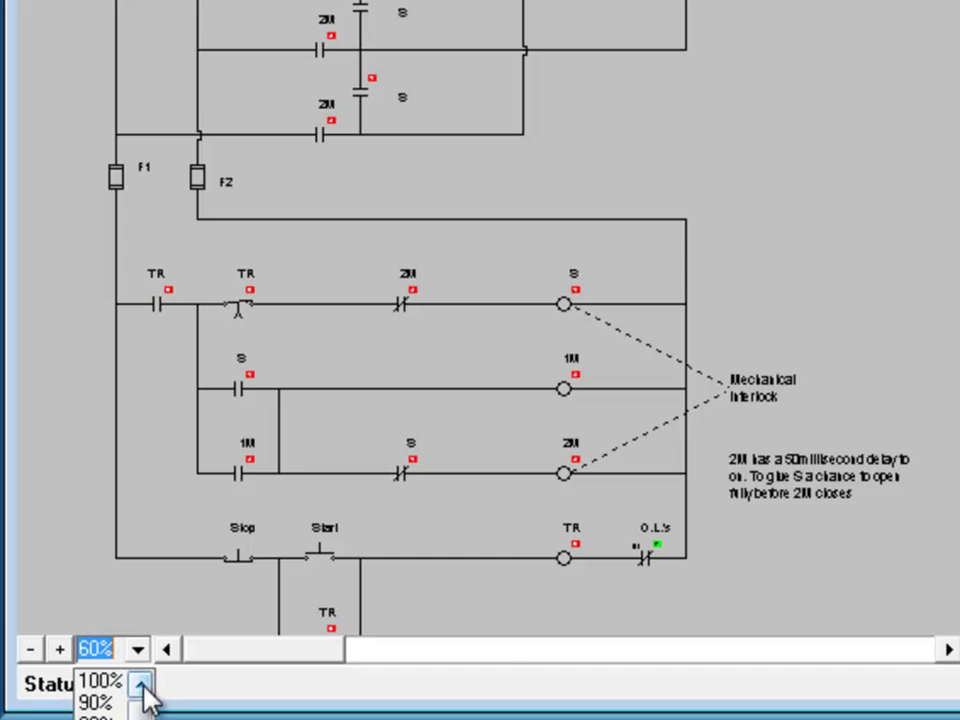
click(105, 682)
drag(500, 651, 209, 653)
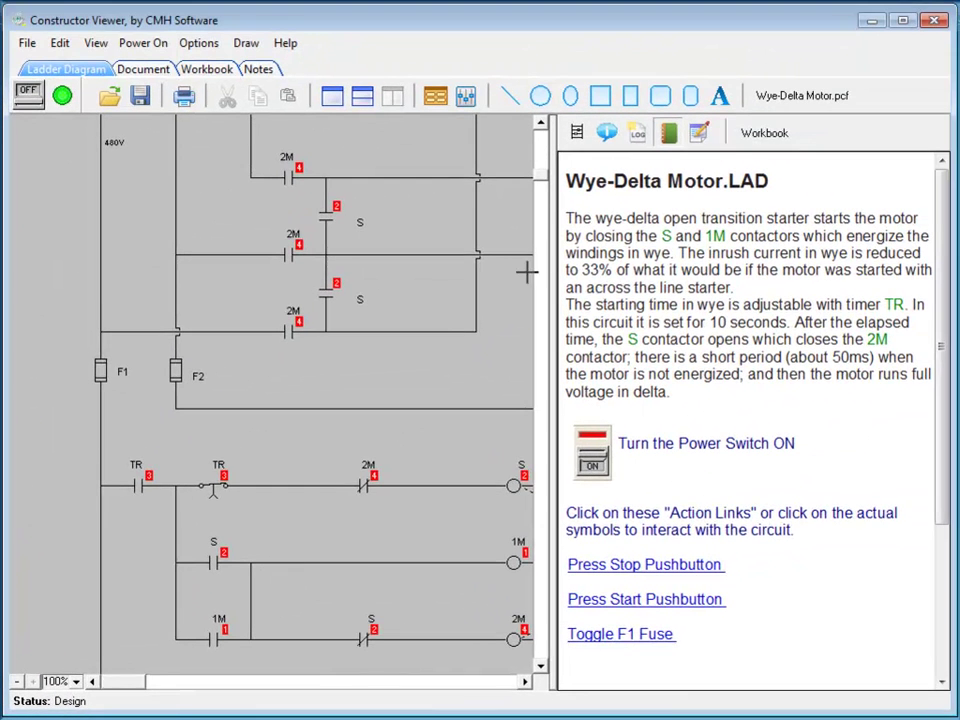
scroll(545, 150, up, 5)
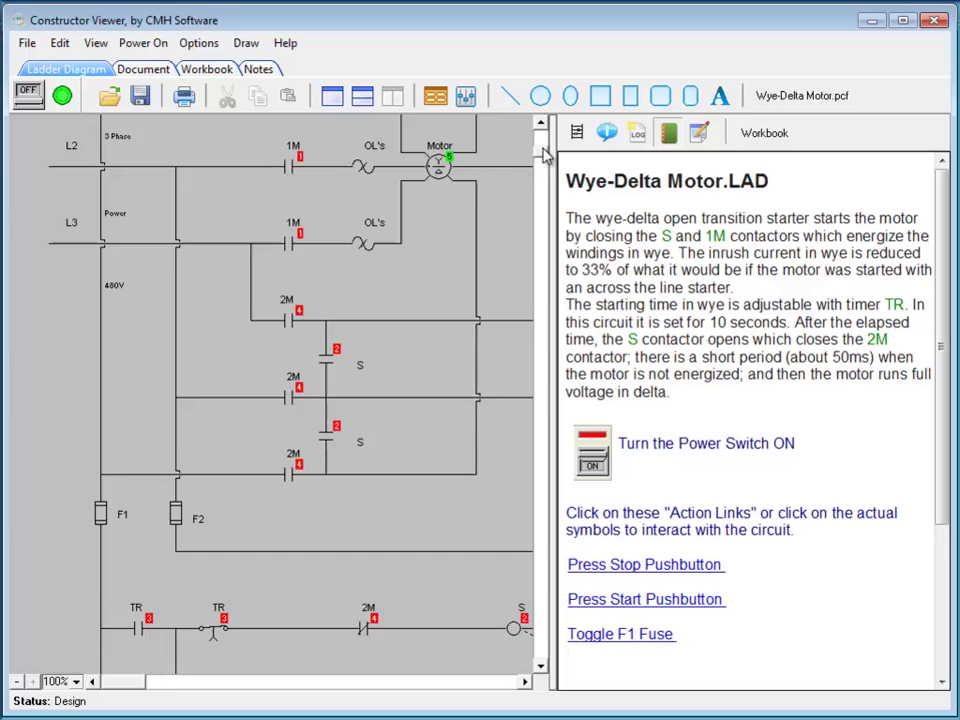
click(607, 132)
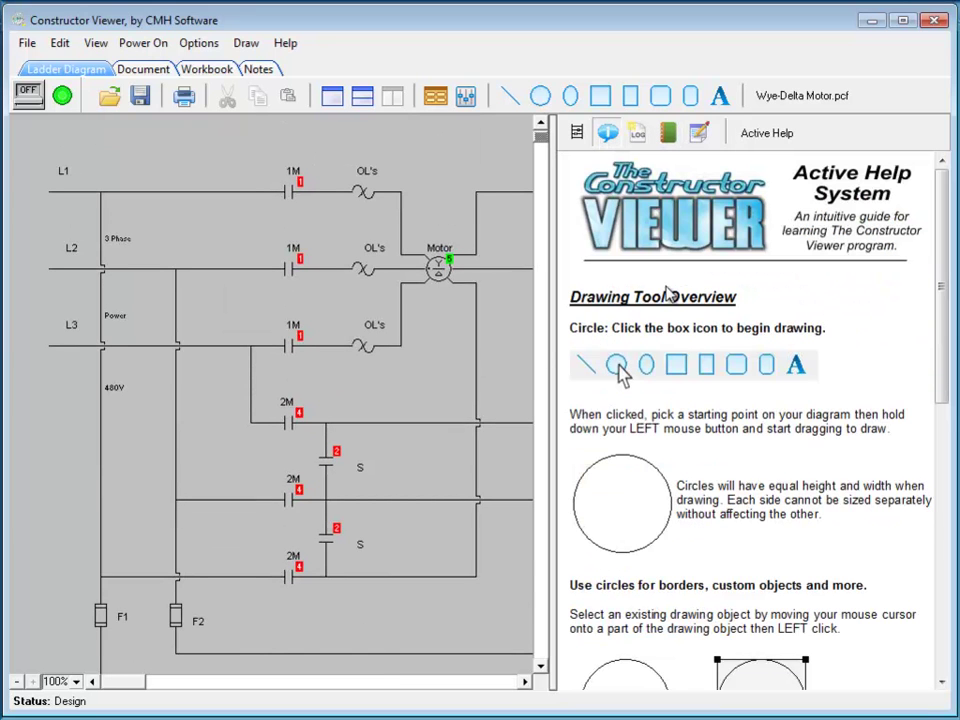
click(334, 102)
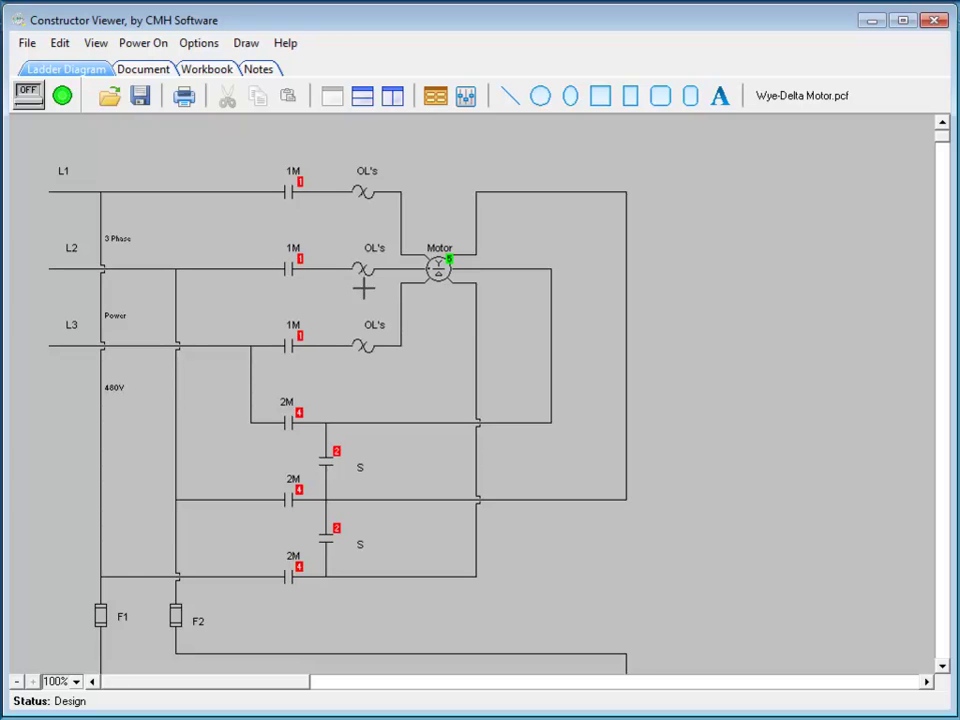
Step: Draw a tall rectangle to the right of the motor circuit
drag(407, 229, 487, 316)
click(630, 97)
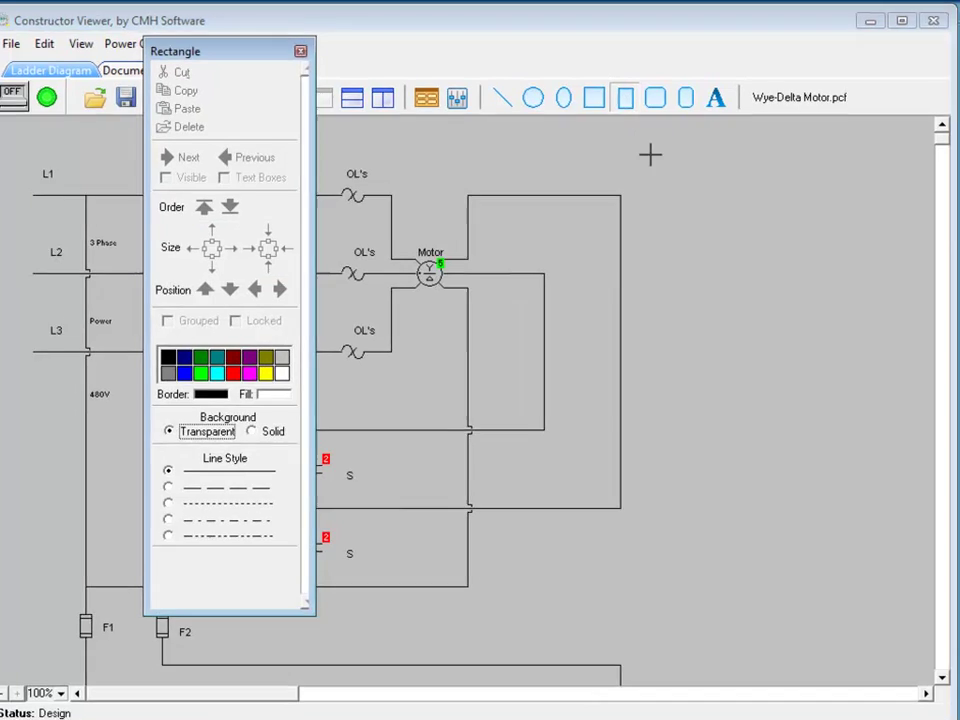
drag(617, 242, 817, 575)
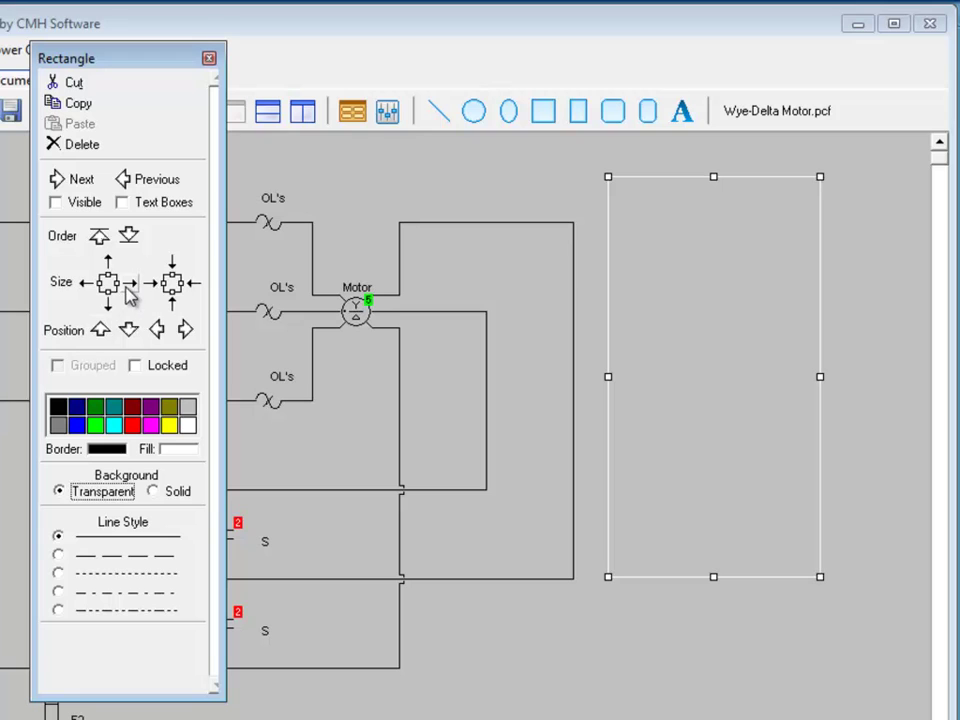
Step: Give the rectangle a red solid background and a cyan border
right_click(135, 425)
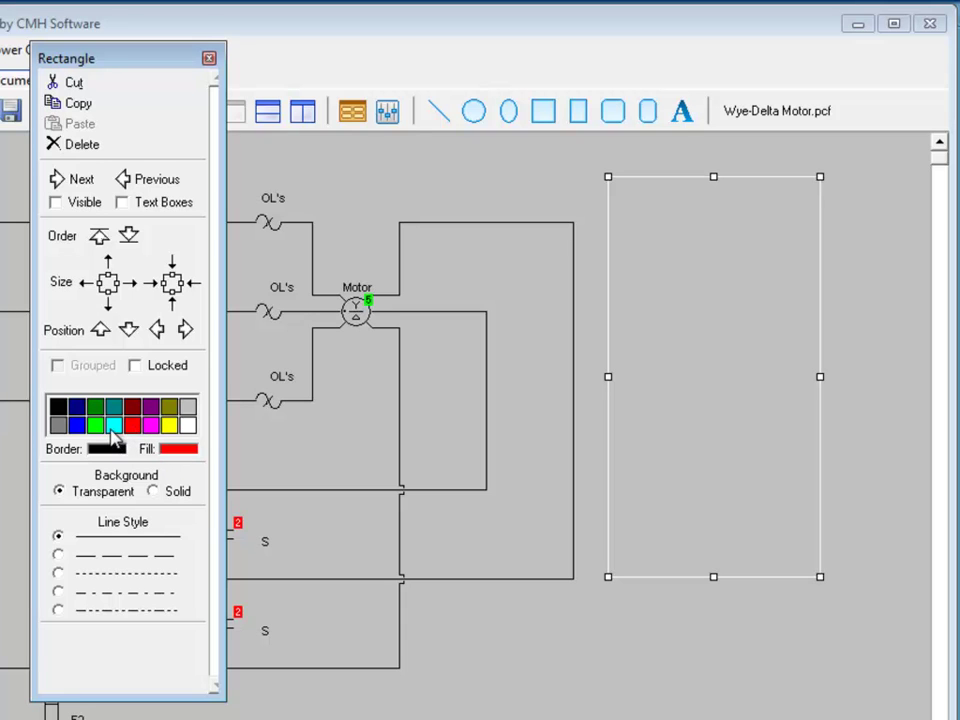
click(114, 425)
click(154, 493)
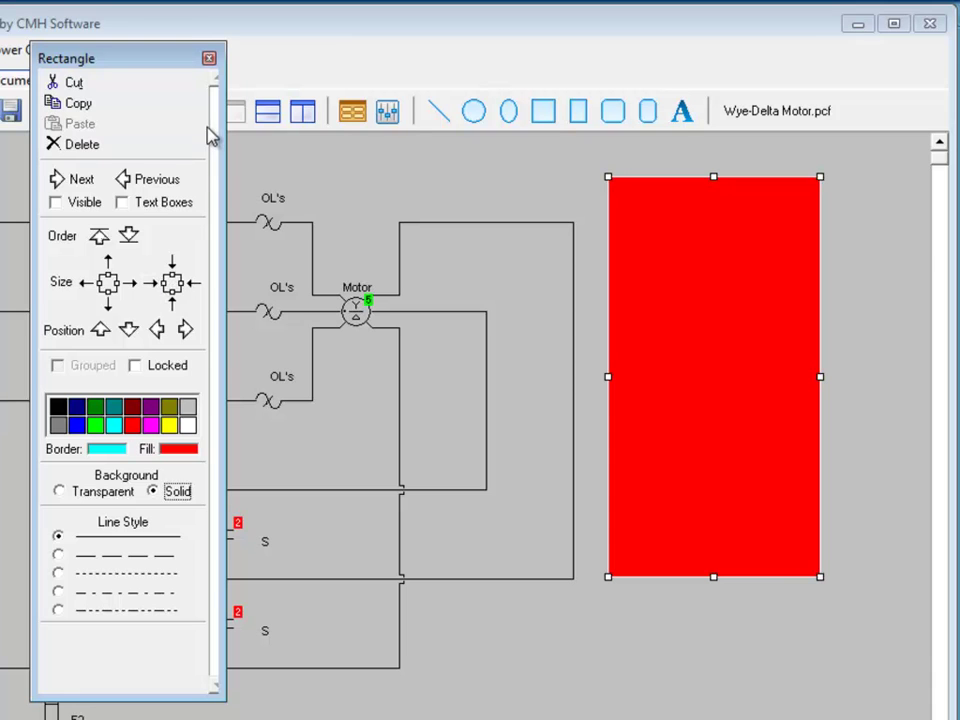
click(208, 59)
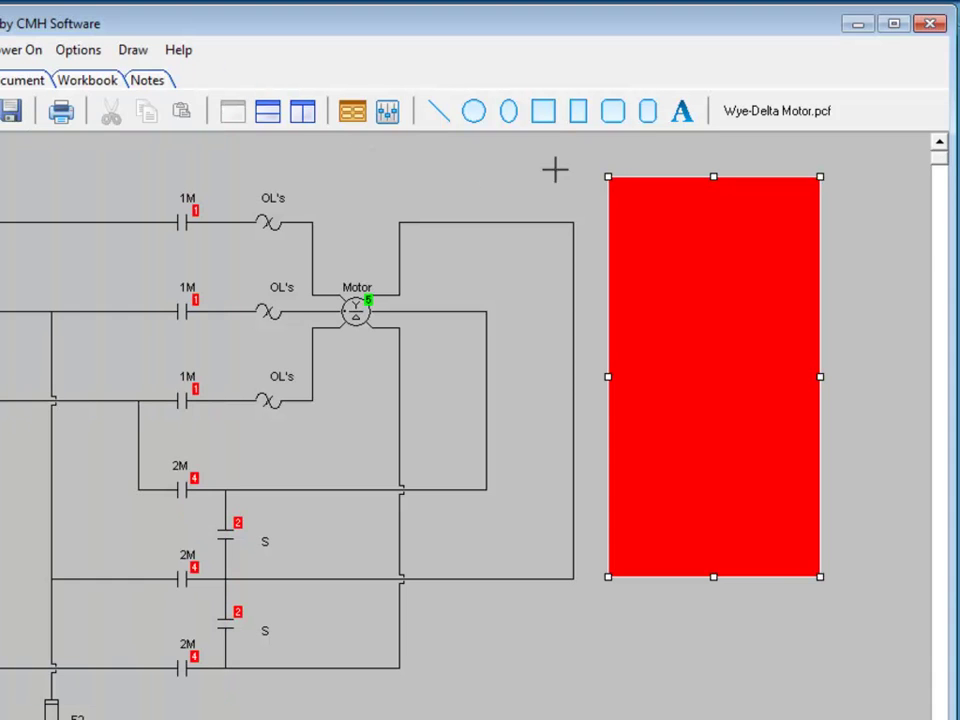
Step: Add a text box reading 'This is some new text' inside the red rectangle and select it
click(682, 111)
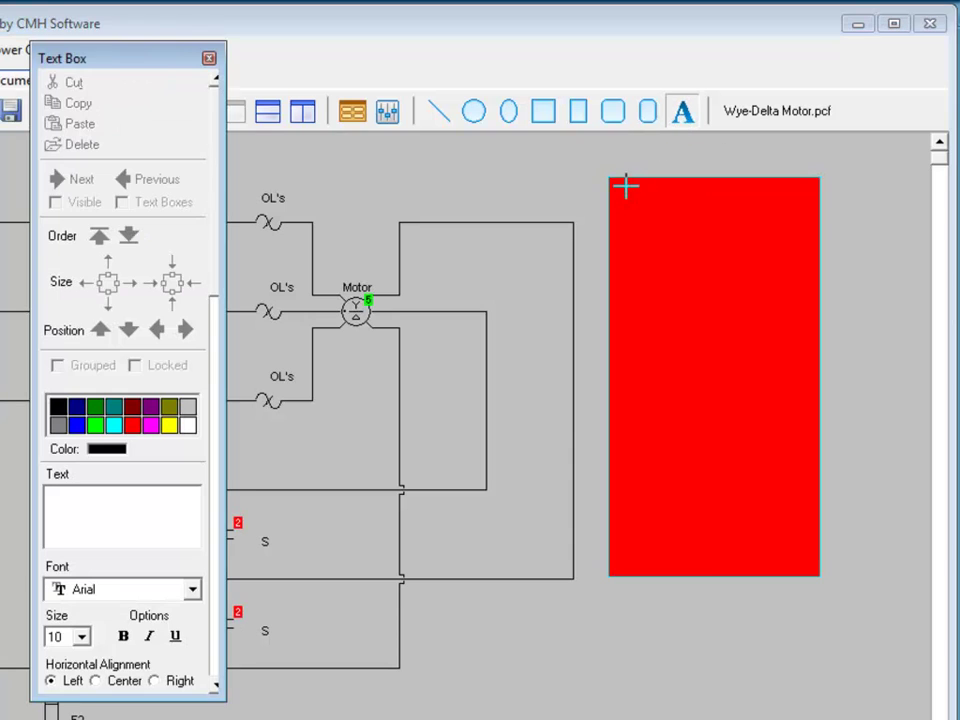
drag(617, 188, 811, 358)
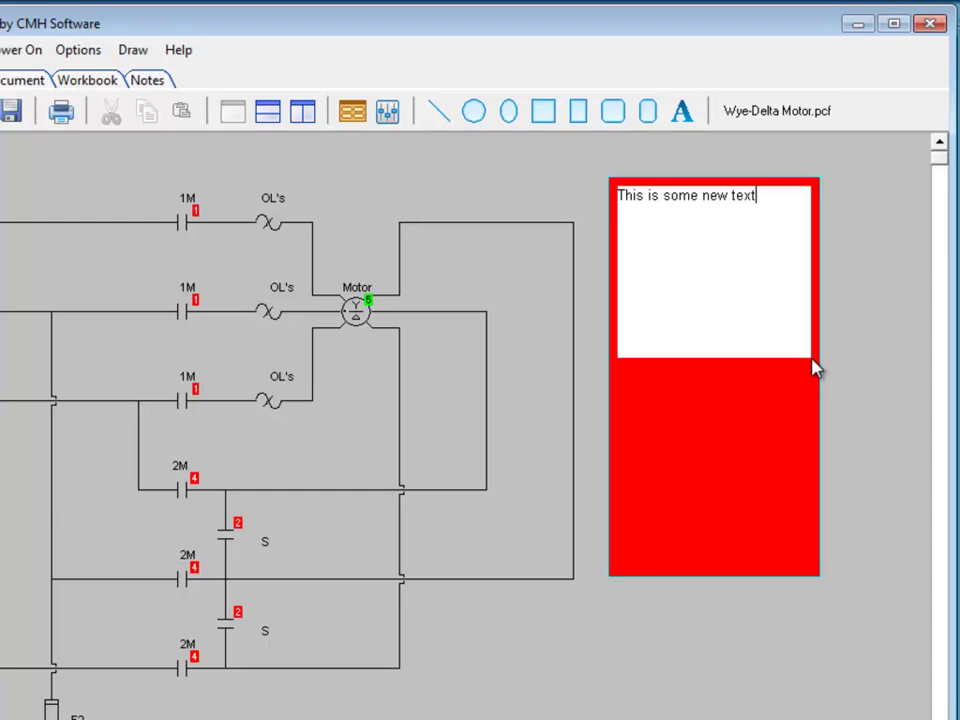
click(546, 193)
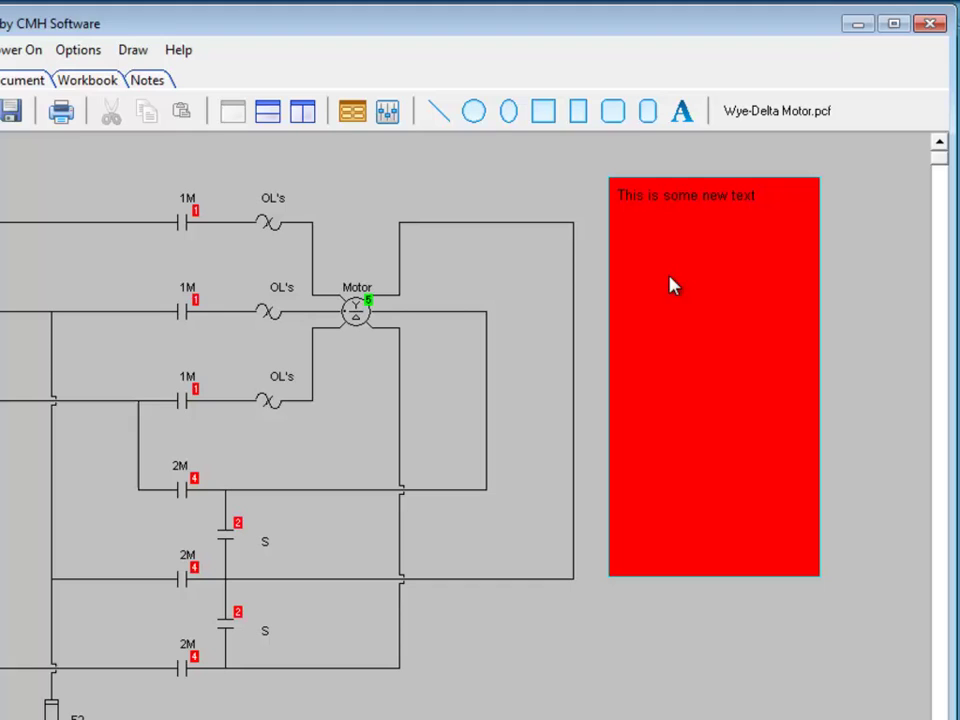
click(731, 217)
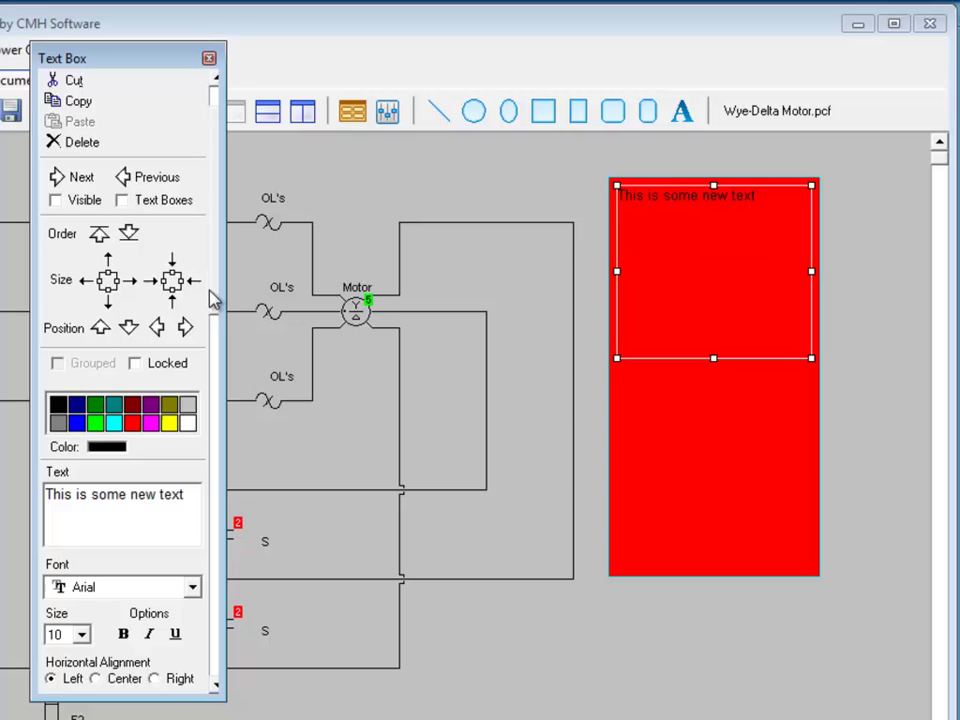
Step: Set the text to Center horizontal and vertical alignment and Bold, then close its properties
scroll(212, 298, down, 2)
click(95, 632)
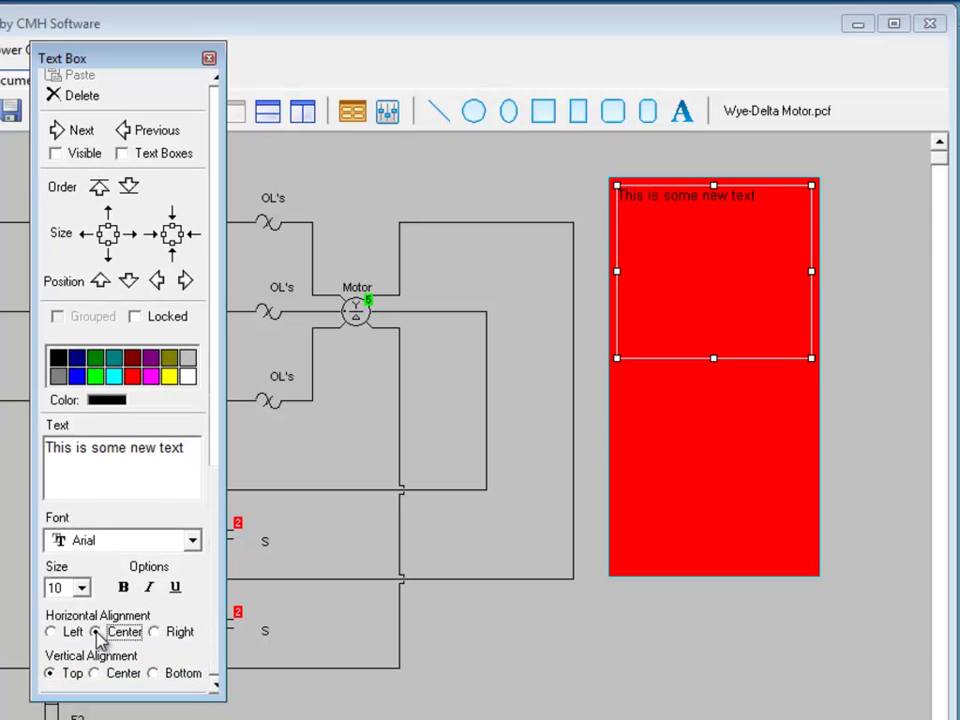
click(95, 672)
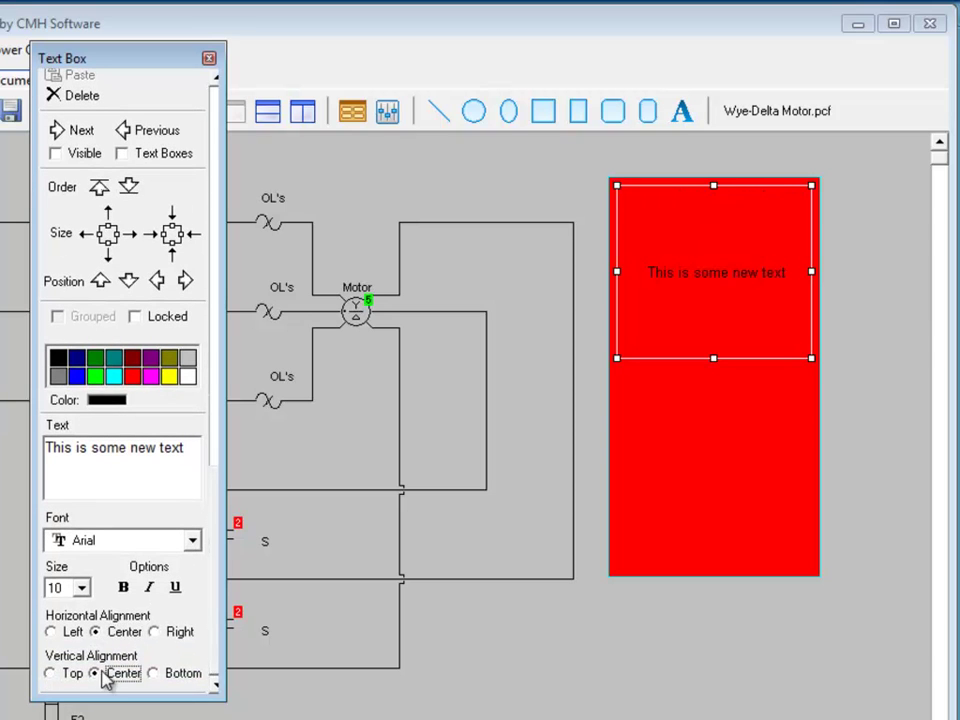
click(124, 589)
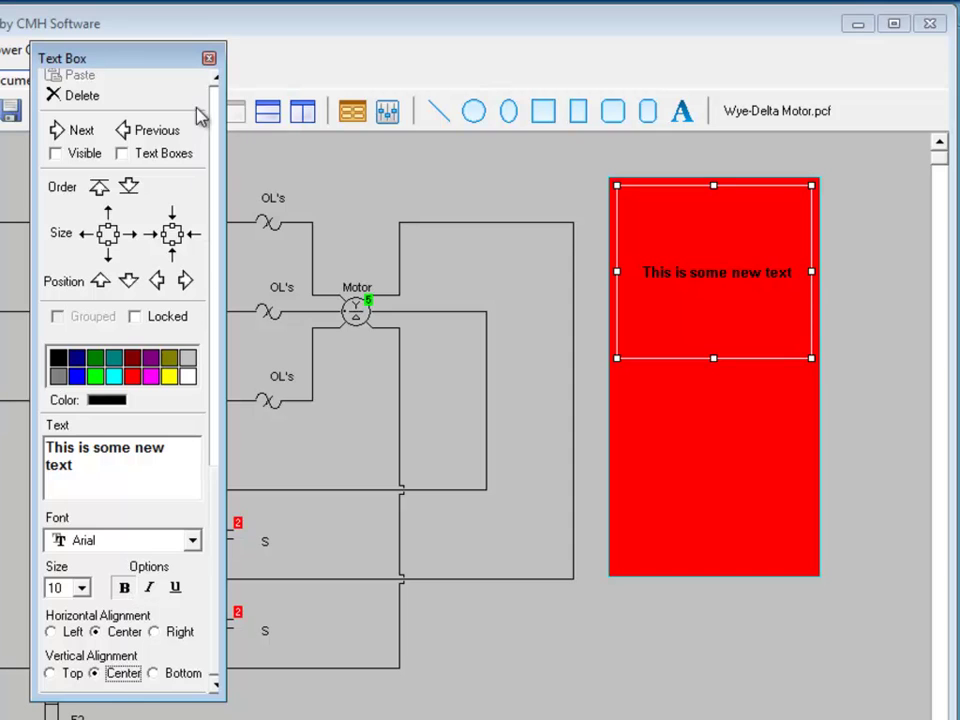
click(209, 58)
click(300, 154)
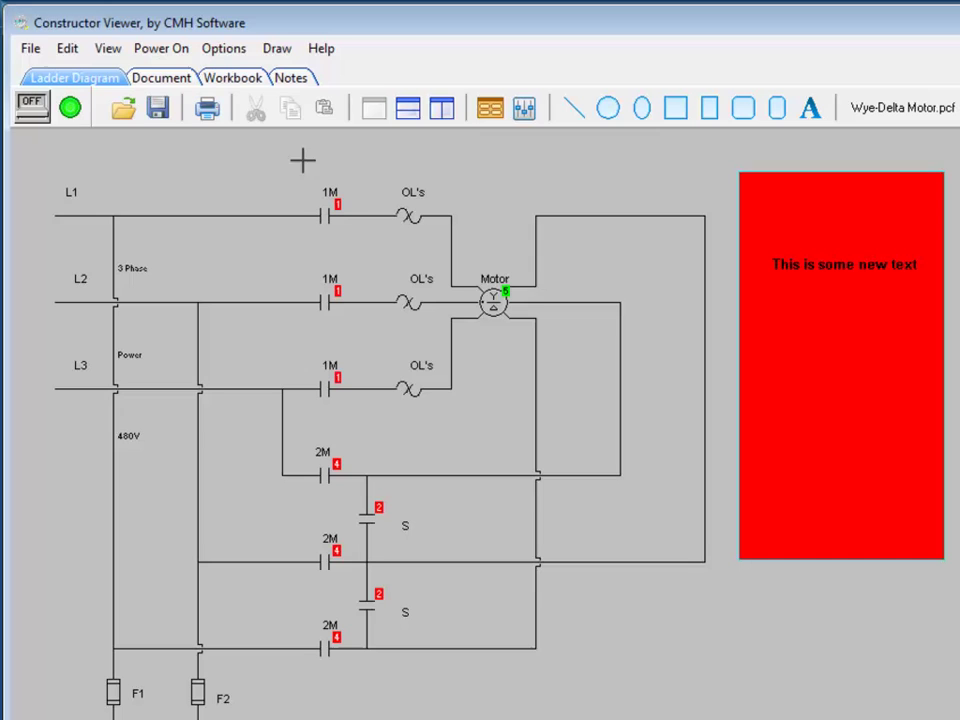
Step: Save the project, then reopen and close the red box's text box properties
click(31, 50)
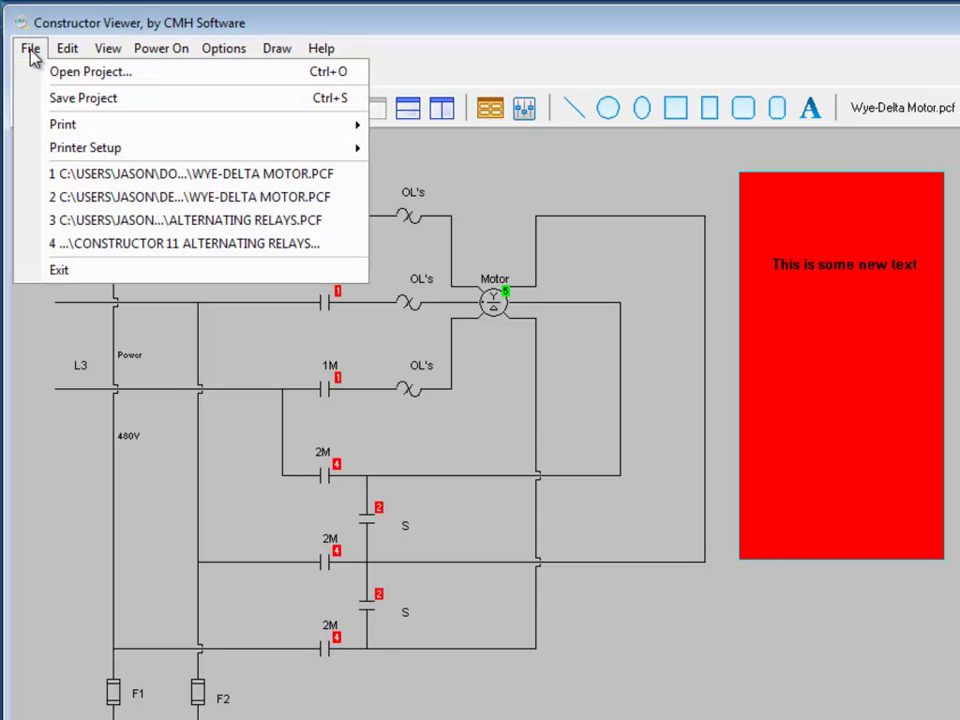
click(44, 100)
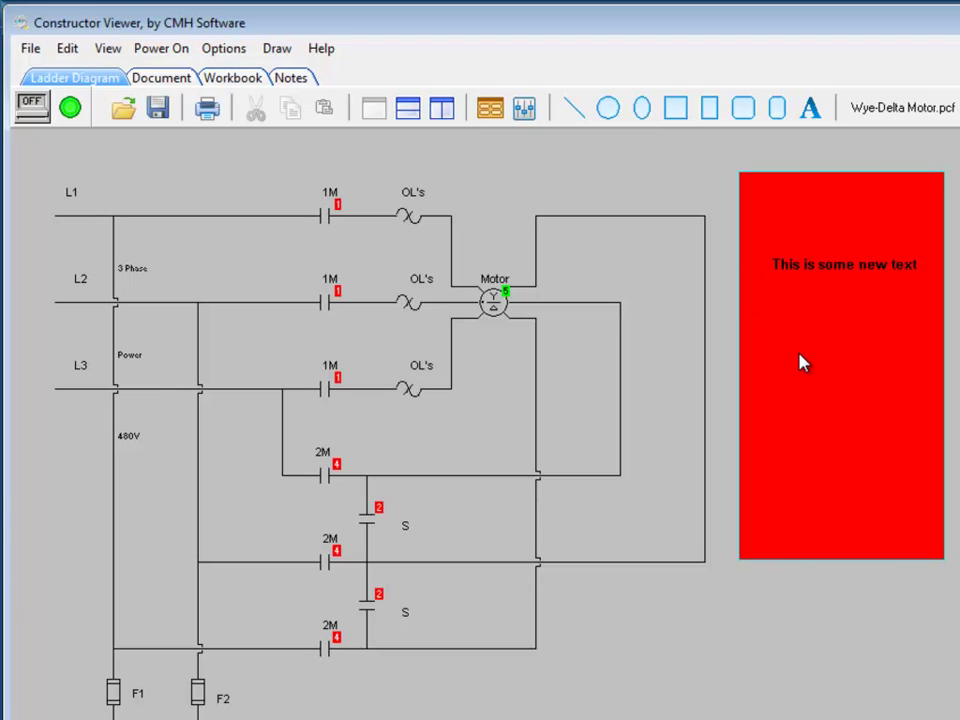
double_click(771, 261)
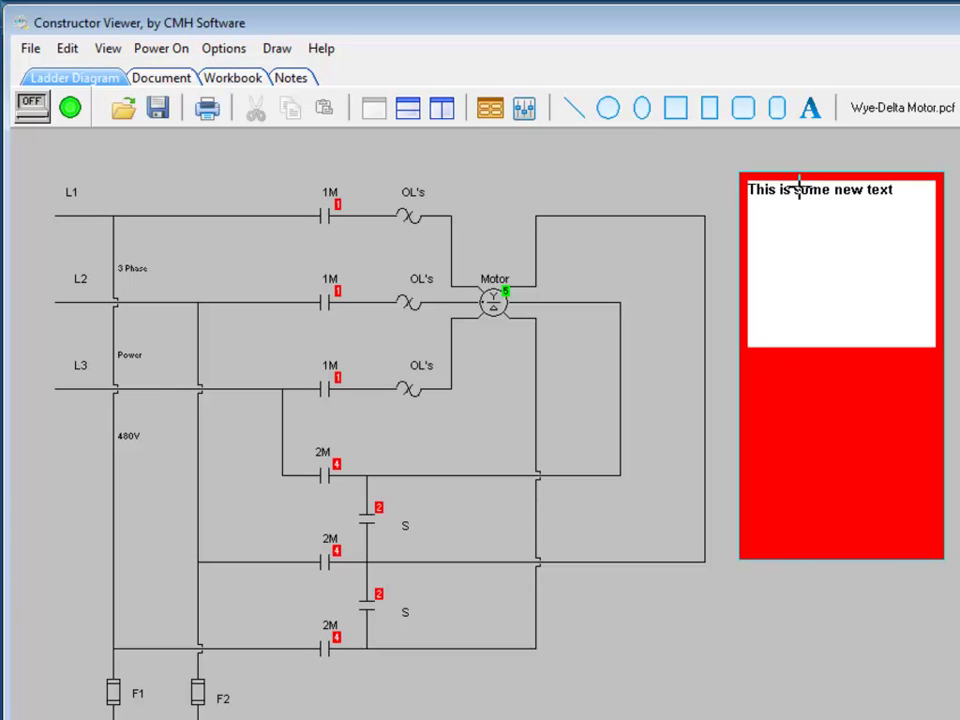
click(808, 178)
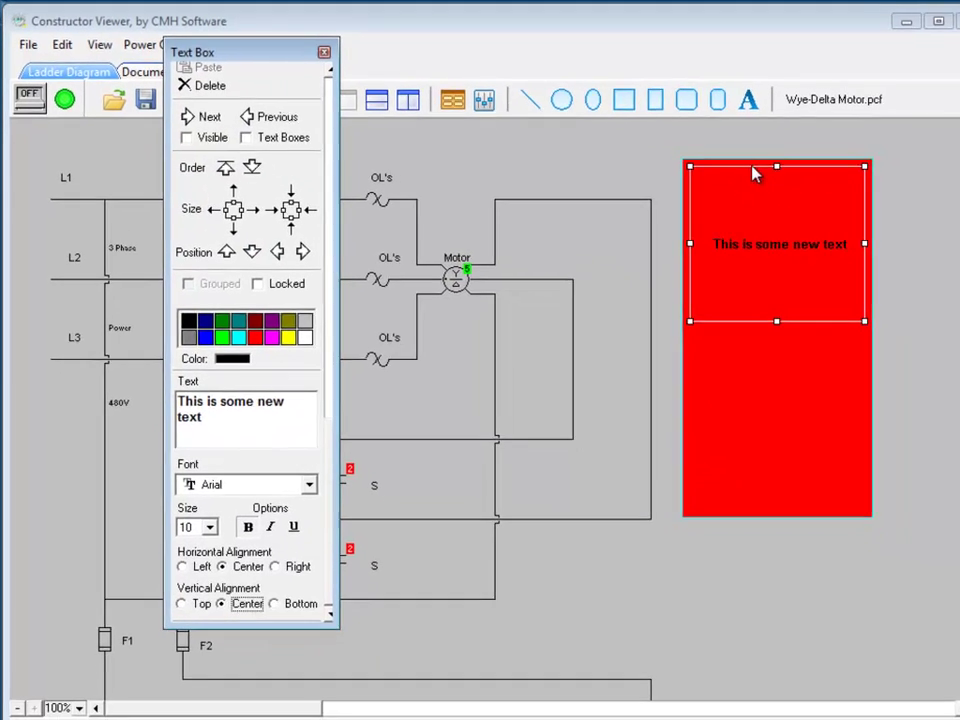
click(573, 150)
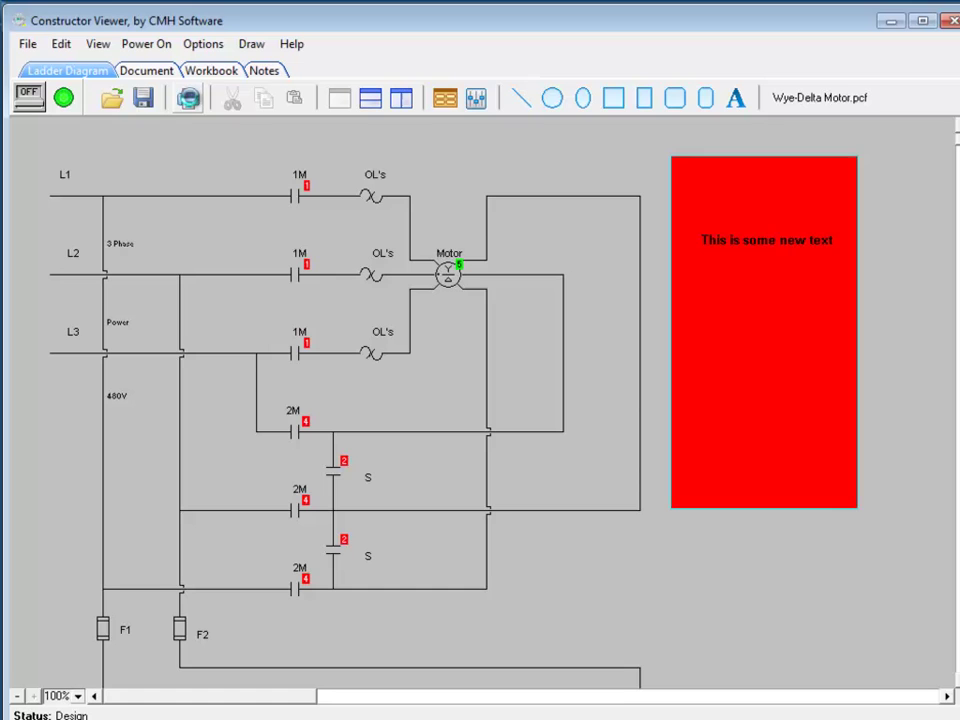
Step: Open the Diagram Print preview and increase the print scale to 78%
click(189, 97)
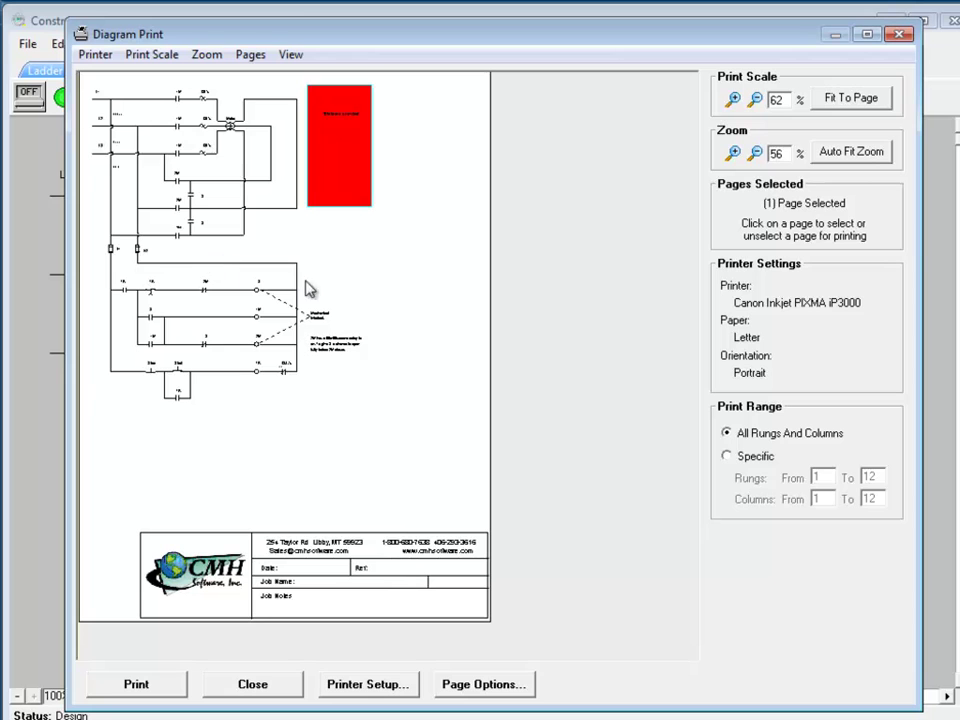
click(733, 99)
click(734, 99)
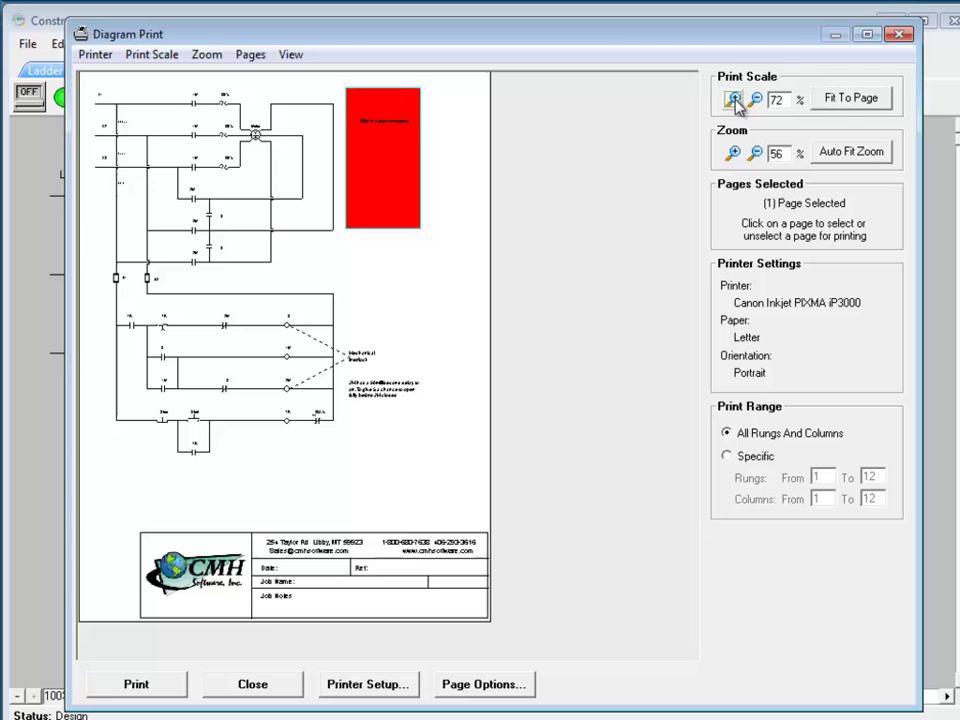
click(828, 102)
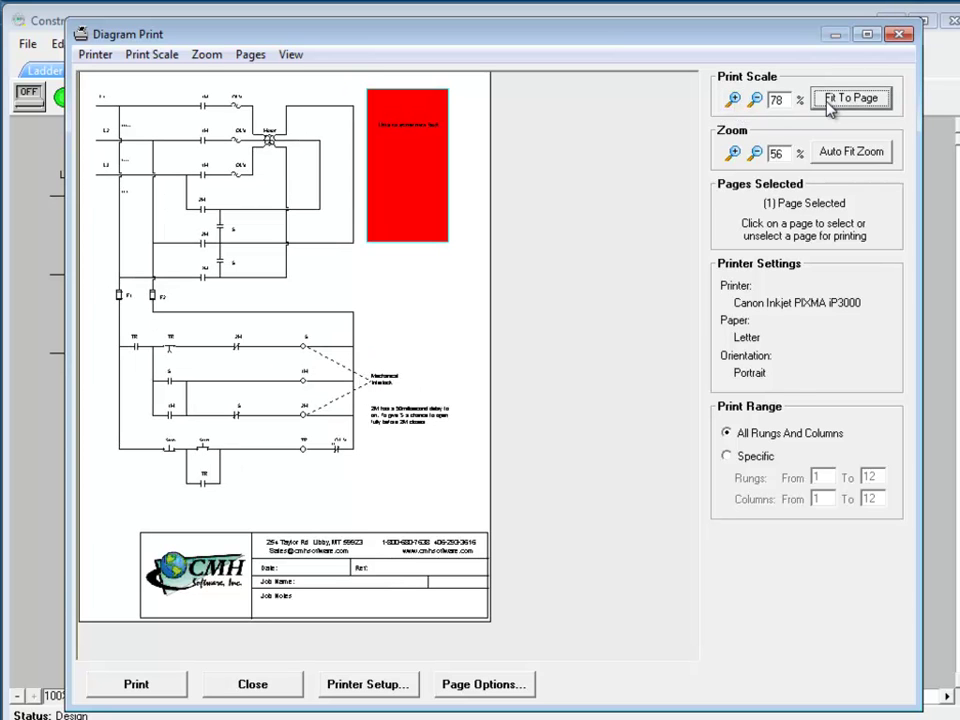
Step: Zoom the preview out and back in to 56%
click(756, 153)
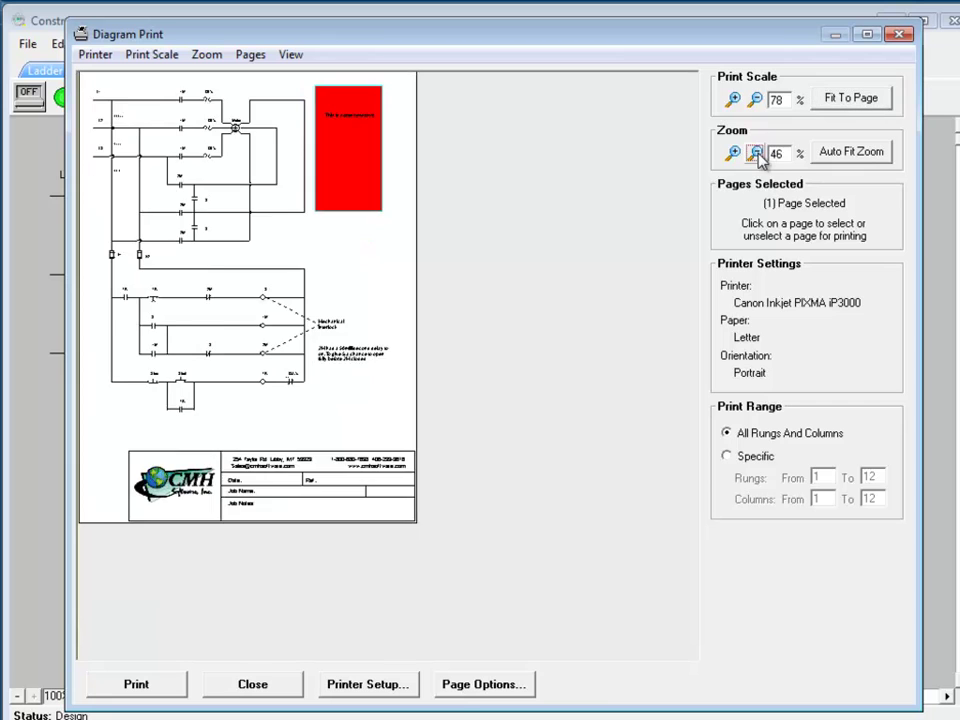
click(757, 155)
click(735, 154)
click(735, 154)
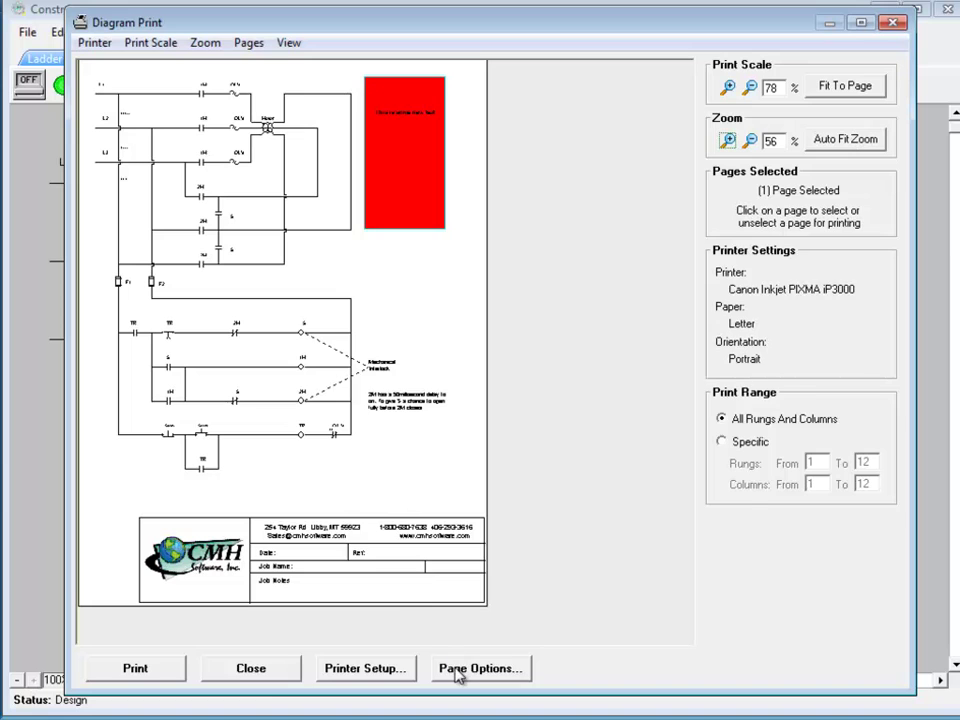
Step: Set the Page Options legend to None so the title block is dropped
click(459, 672)
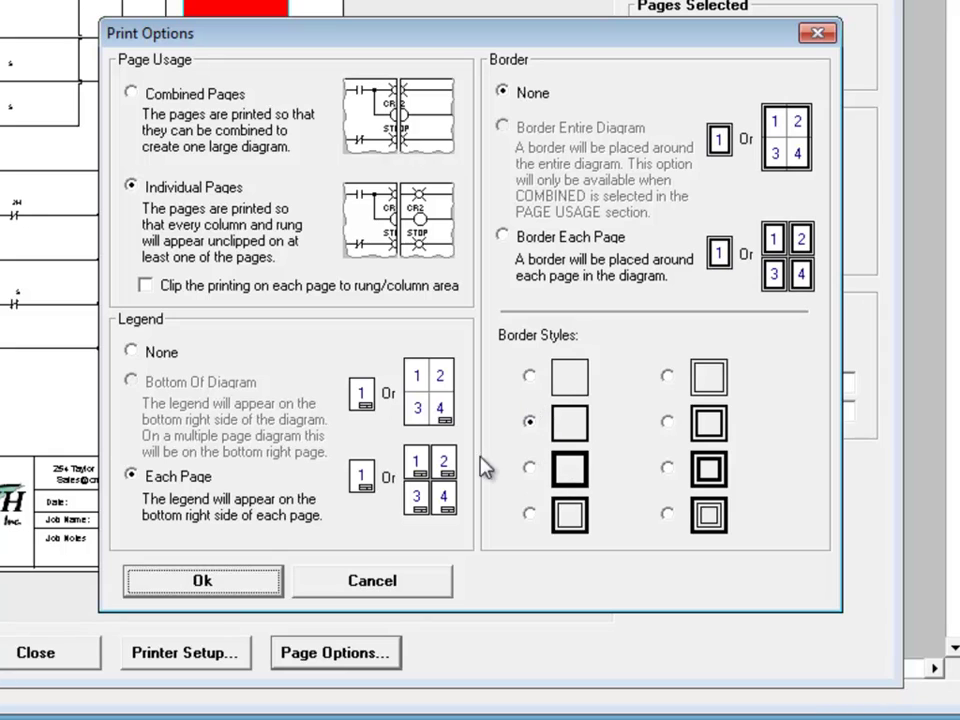
click(132, 352)
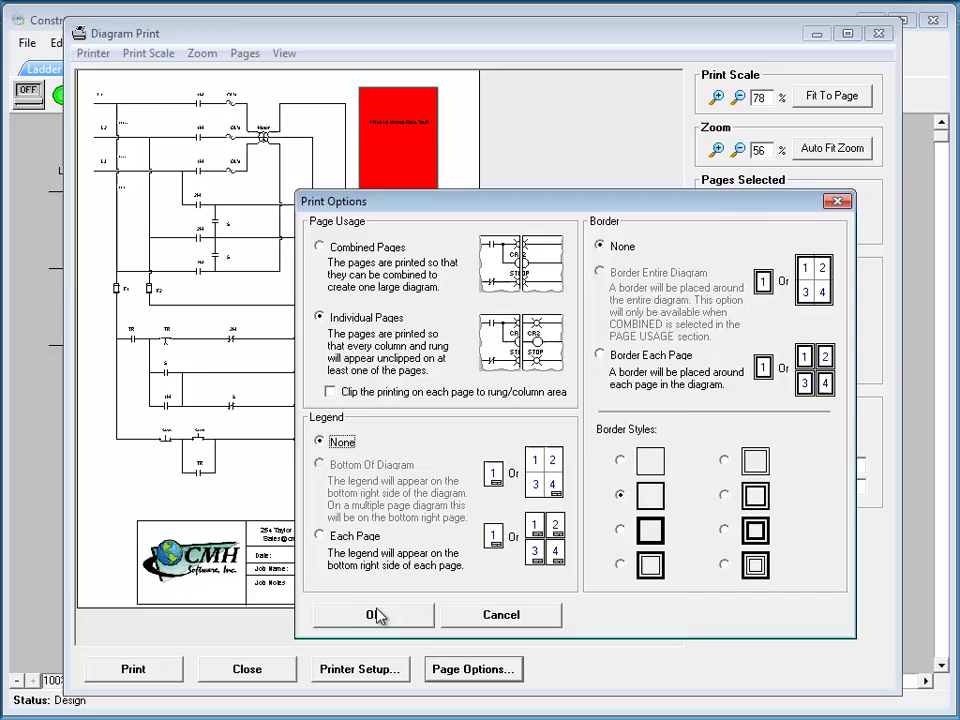
click(377, 615)
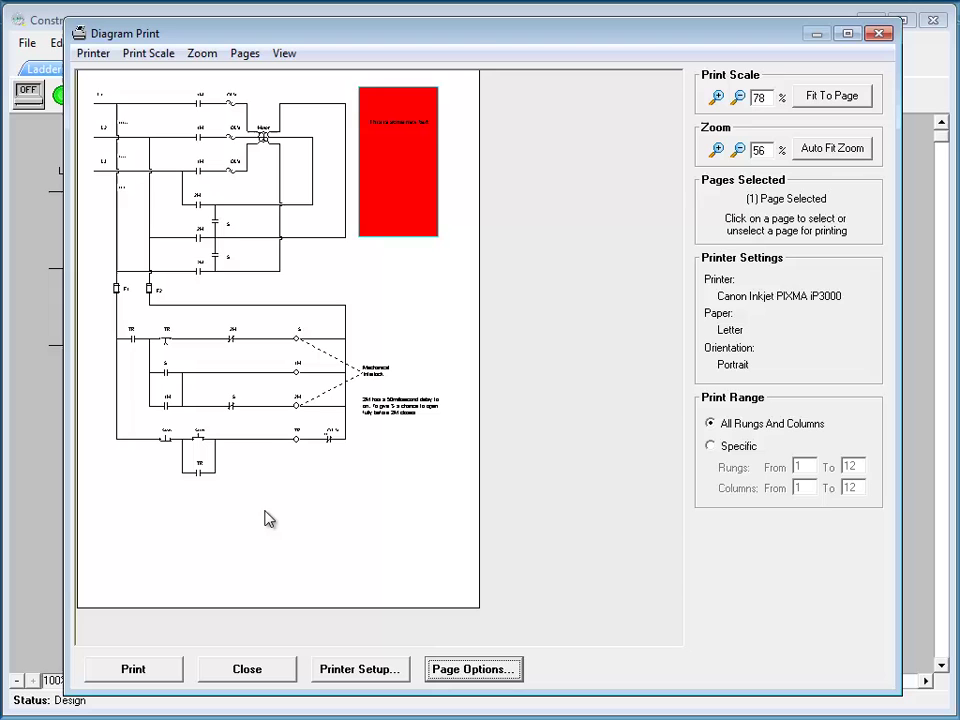
Step: Close the print preview, then show and dismiss the Panel Buttons window
click(262, 673)
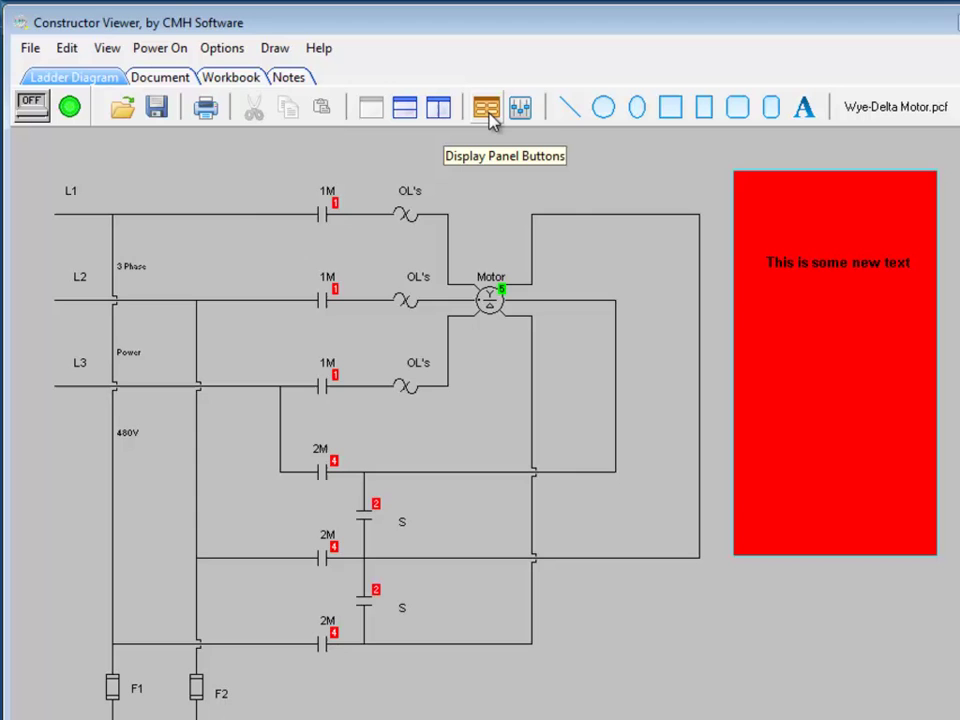
click(487, 109)
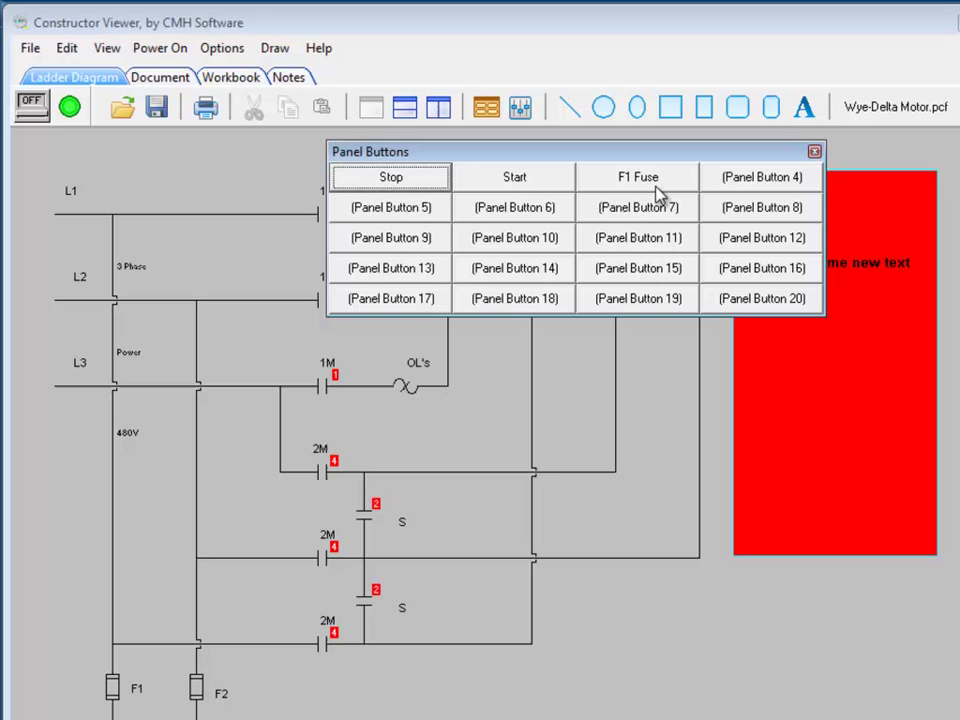
click(814, 151)
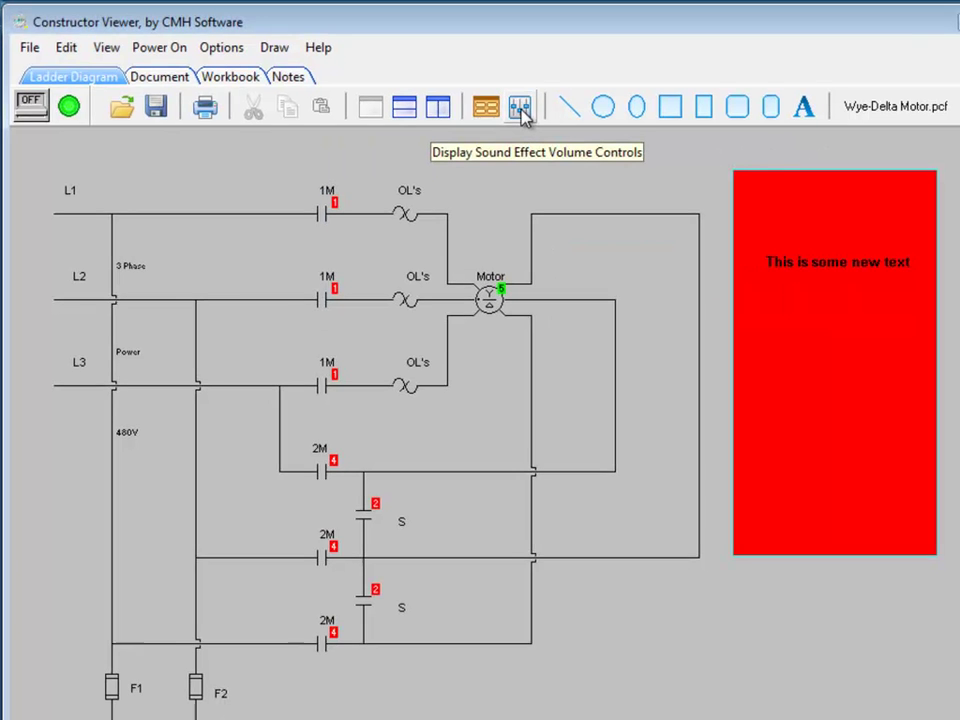
click(520, 108)
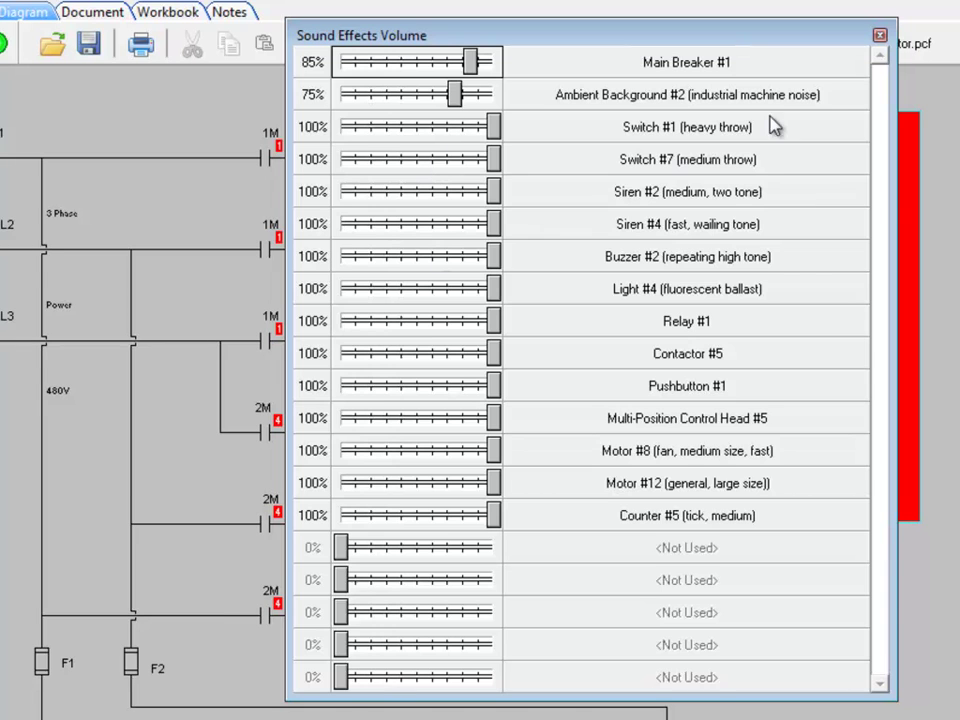
click(879, 36)
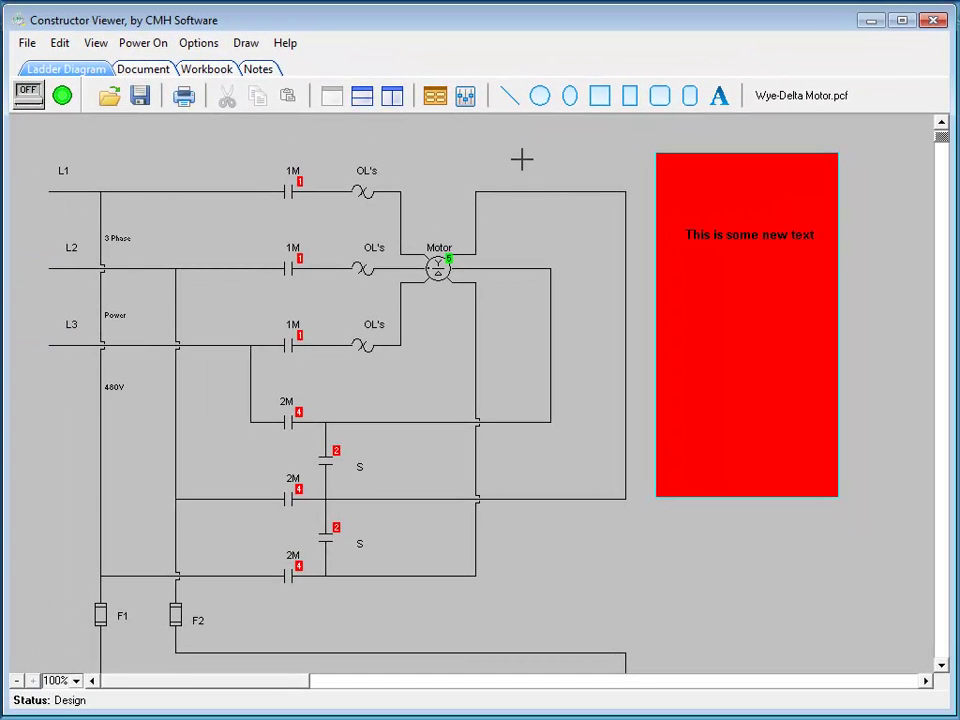
Step: Power on the Wye-Delta circuit, press Start, then press Stop to drop out TR, S, 1M and 2M
click(31, 99)
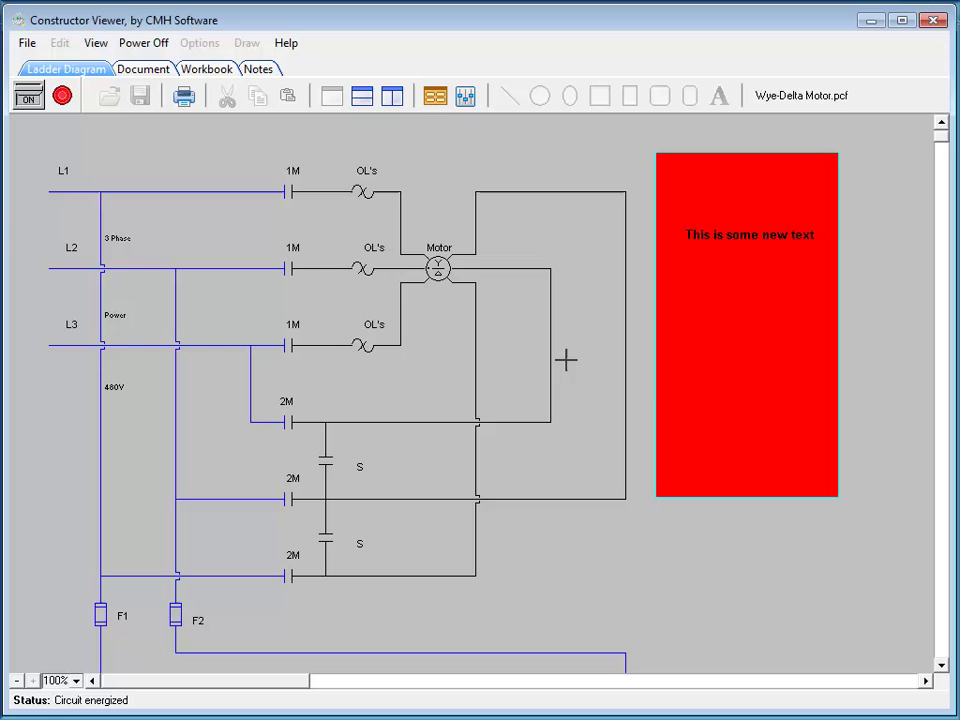
drag(946, 143, 940, 210)
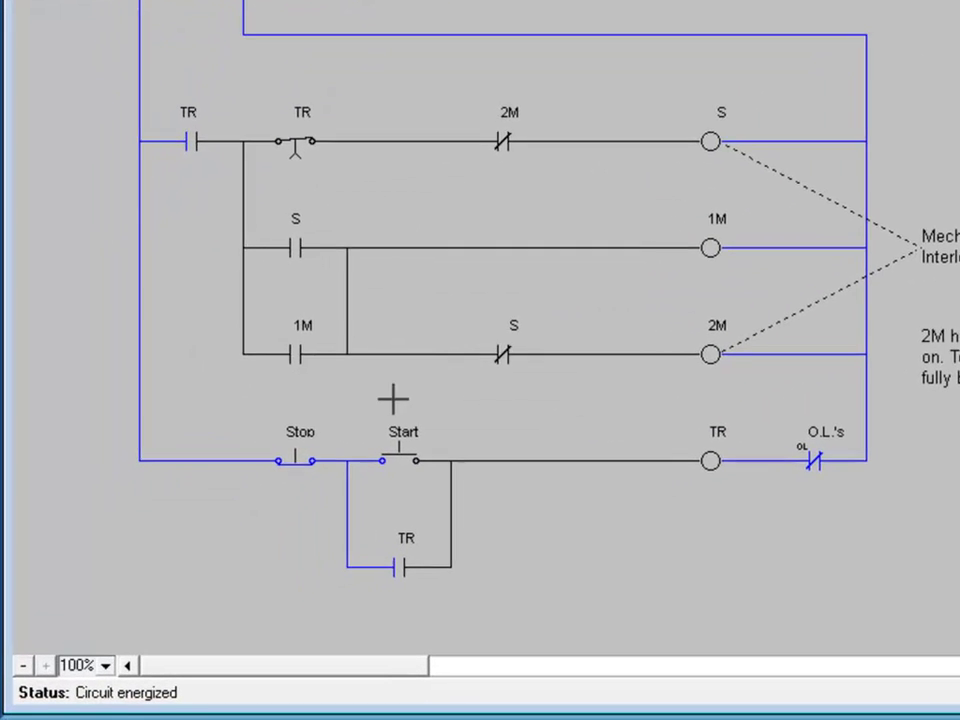
click(400, 456)
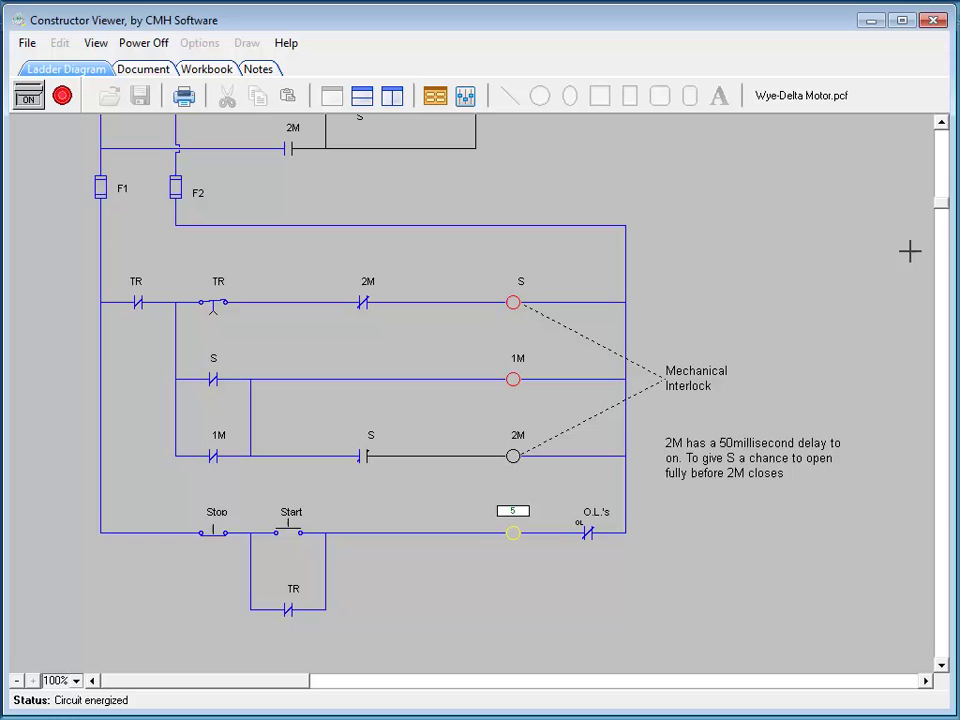
mouse_move(943, 206)
mouse_down()
mouse_move(947, 148)
mouse_move(940, 216)
mouse_up()
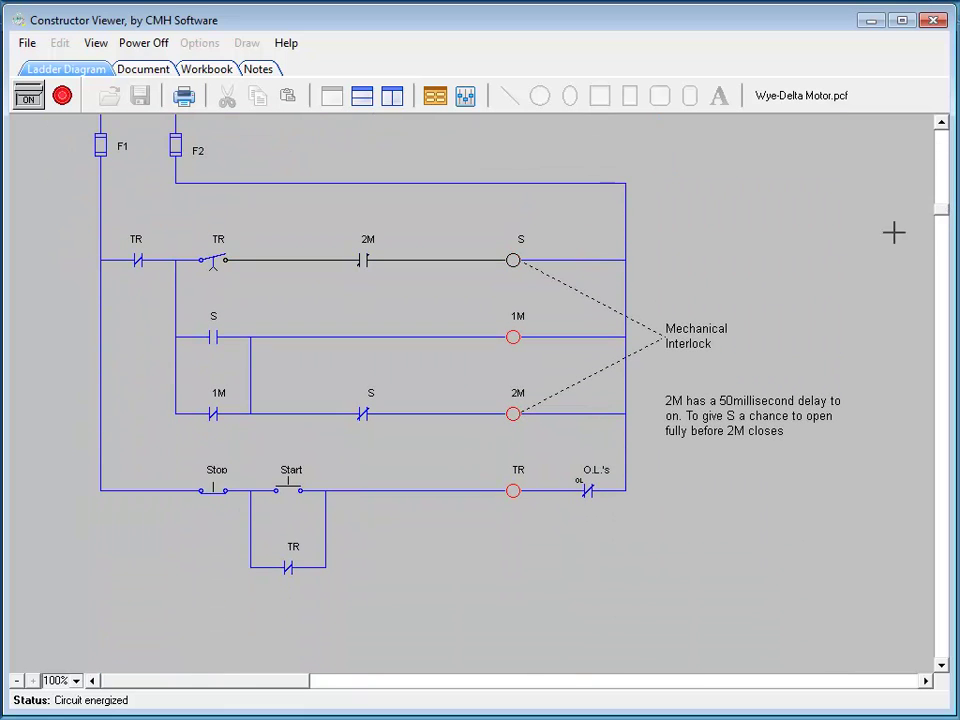
click(212, 490)
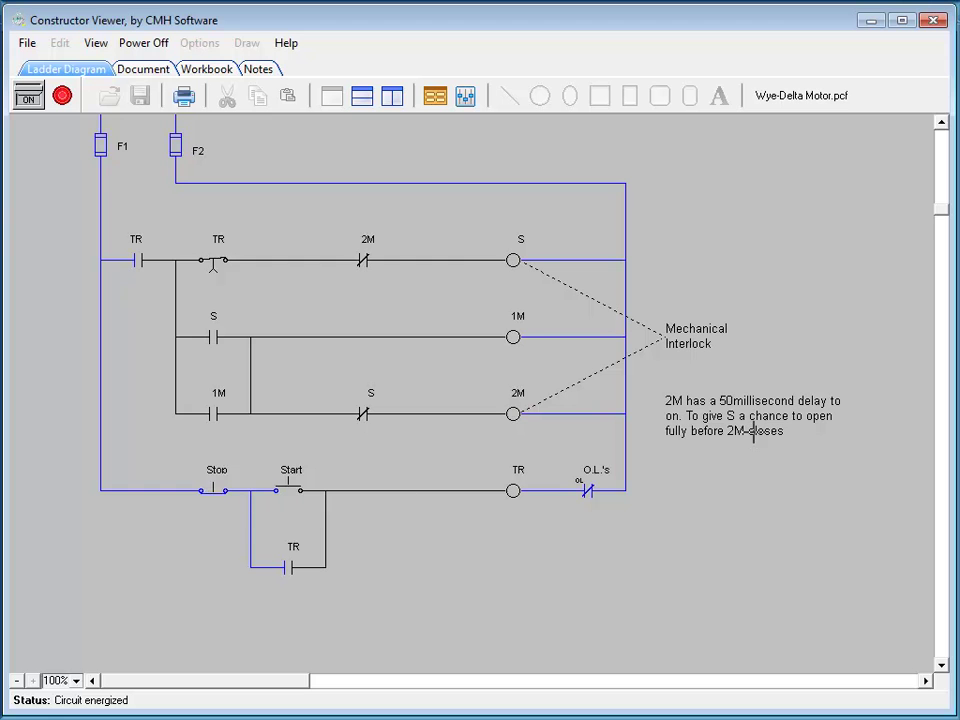
drag(940, 215, 945, 189)
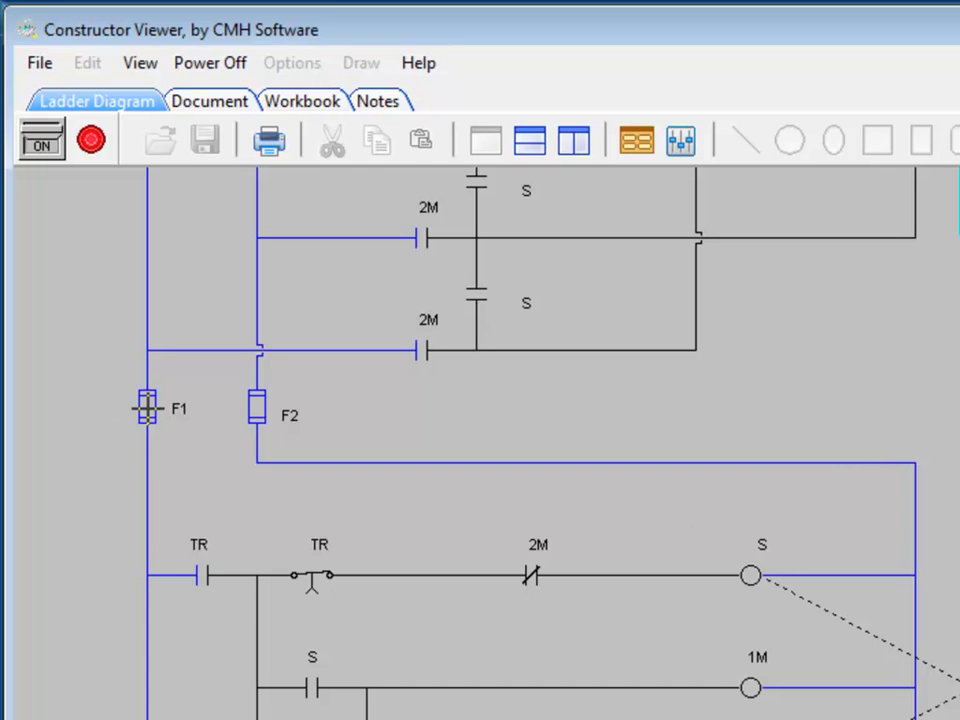
click(147, 407)
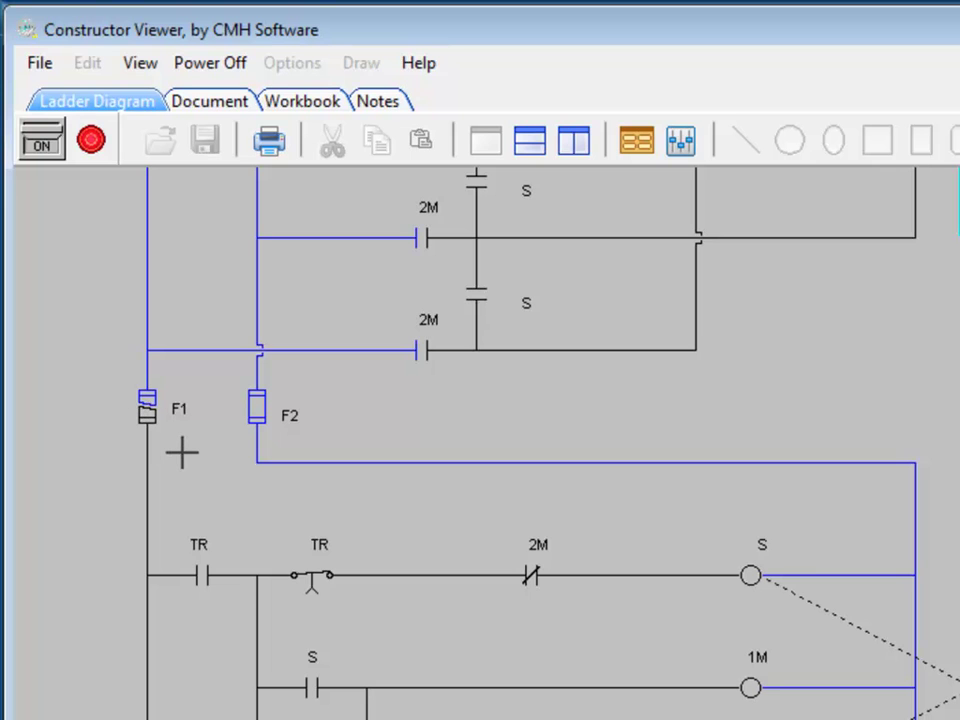
click(147, 408)
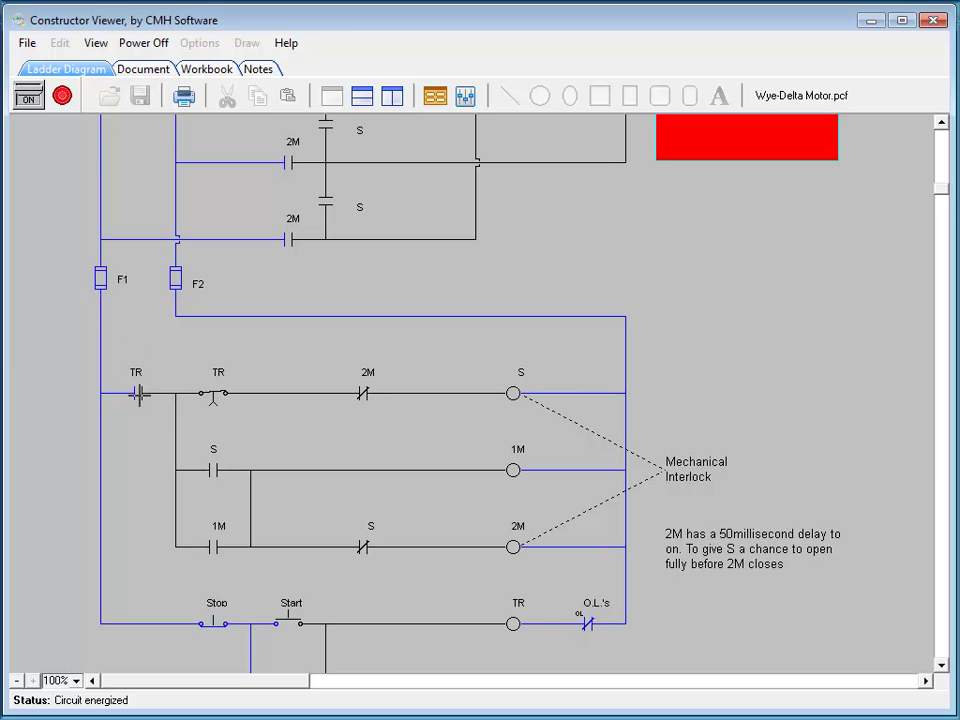
click(142, 394)
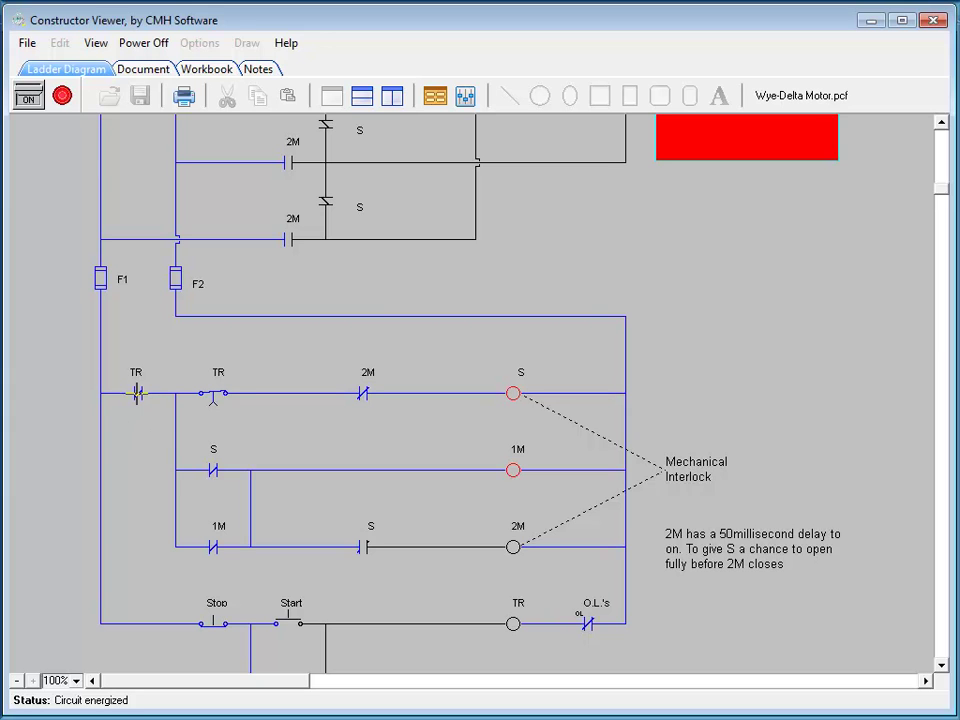
click(137, 394)
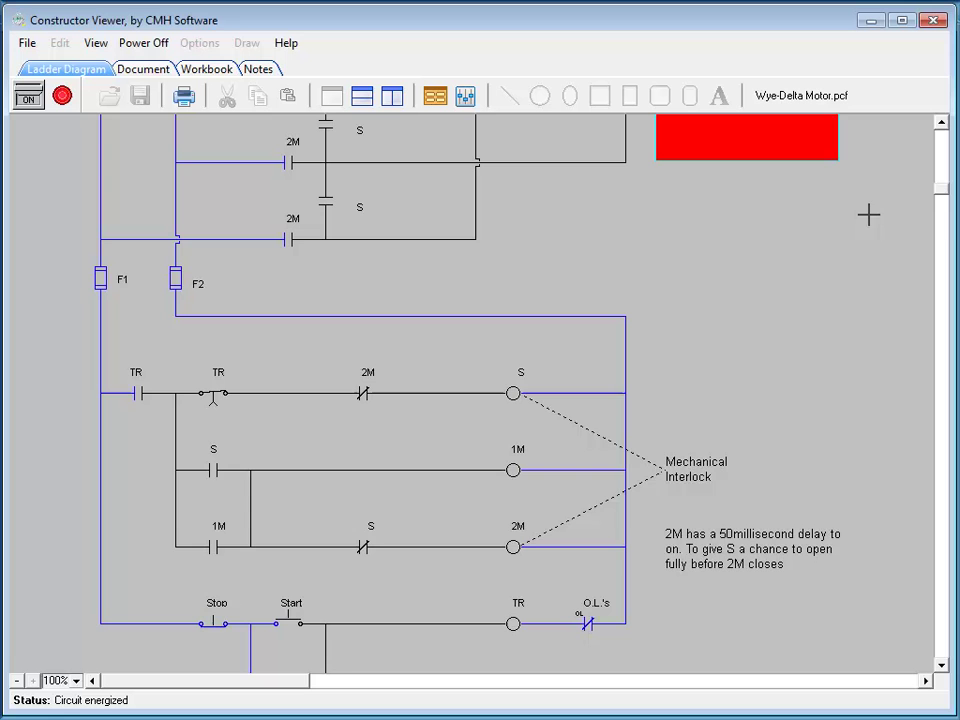
drag(939, 194, 939, 122)
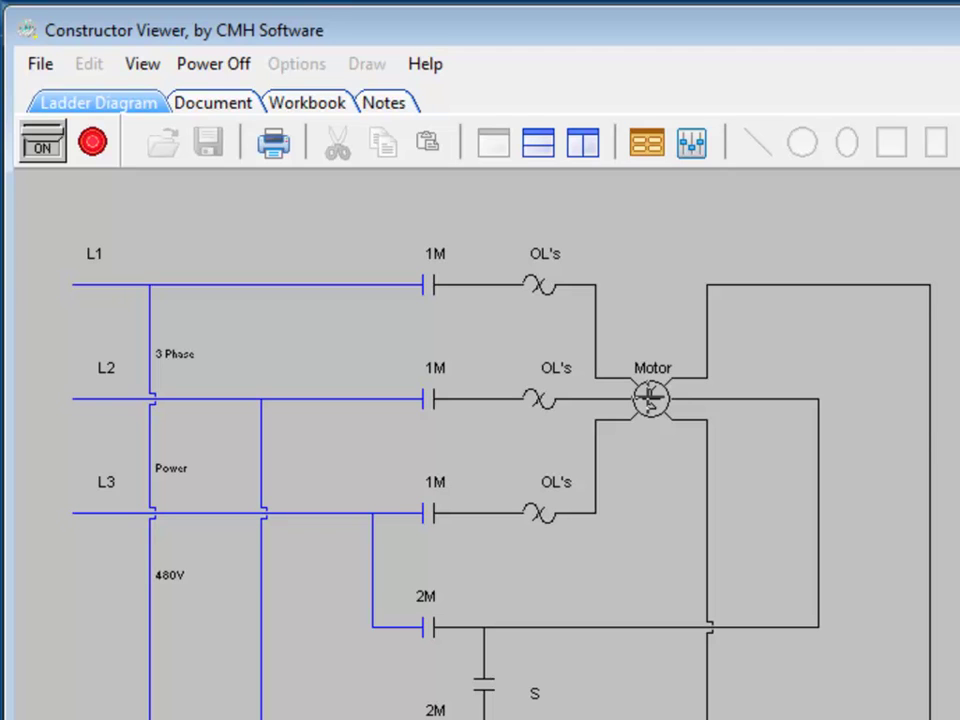
Step: Short the energized motor and press Start so the main breaker trips
click(650, 398)
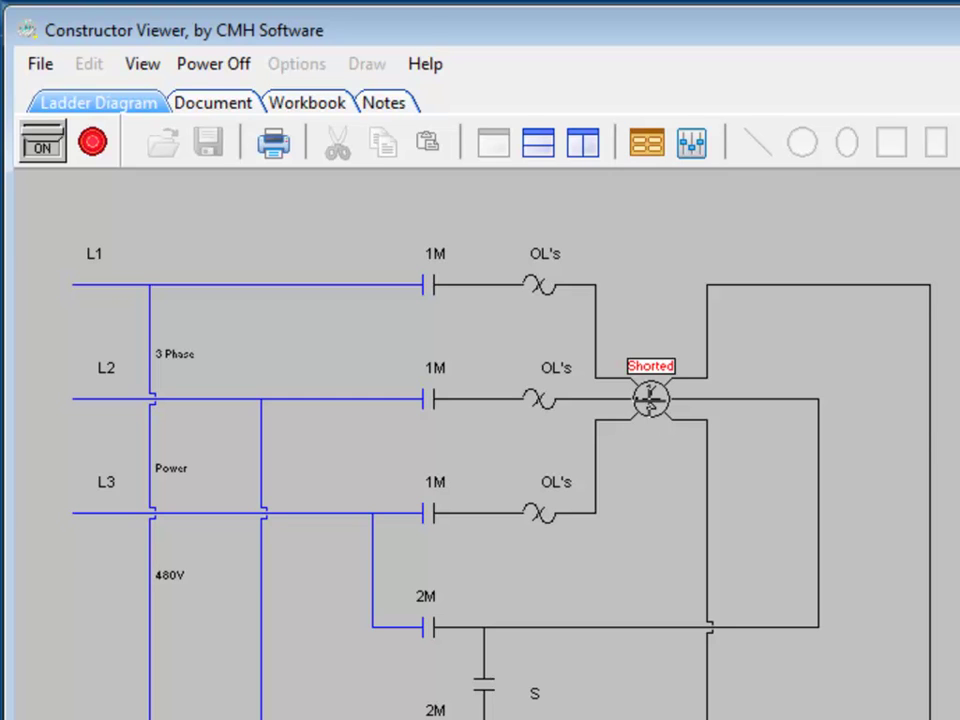
click(650, 398)
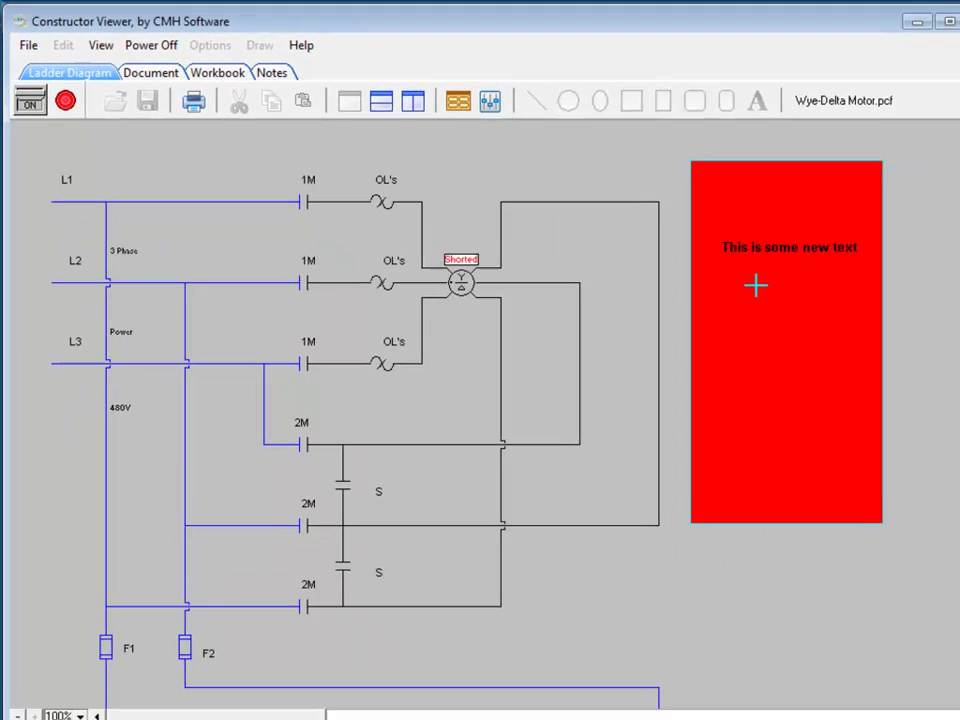
drag(931, 136, 939, 214)
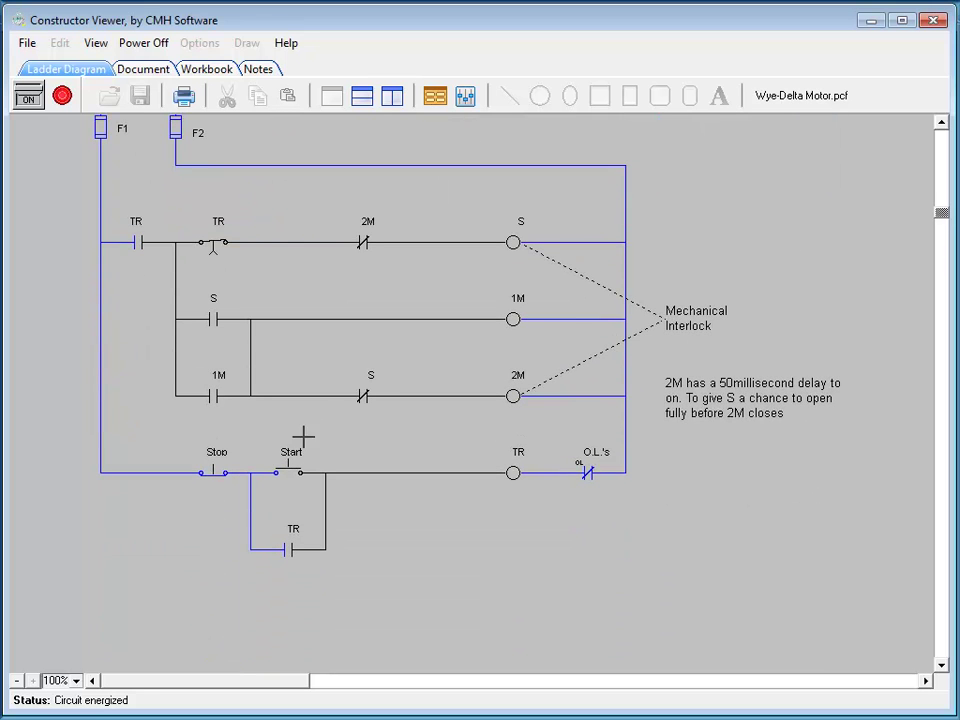
click(288, 471)
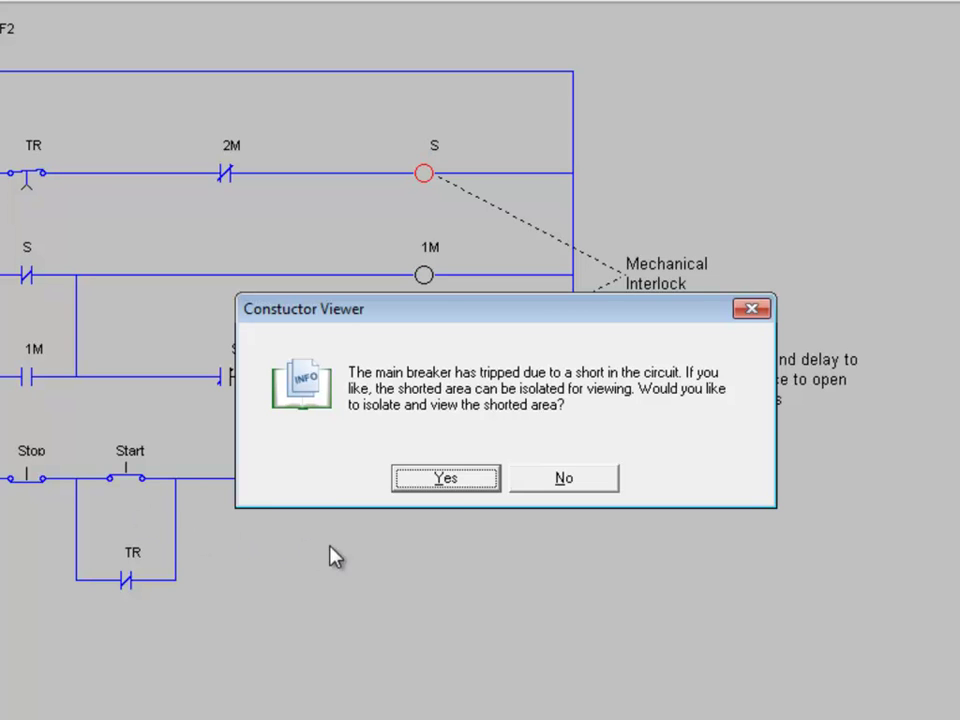
Step: Isolate the shorted area, then power off back to design mode
click(460, 482)
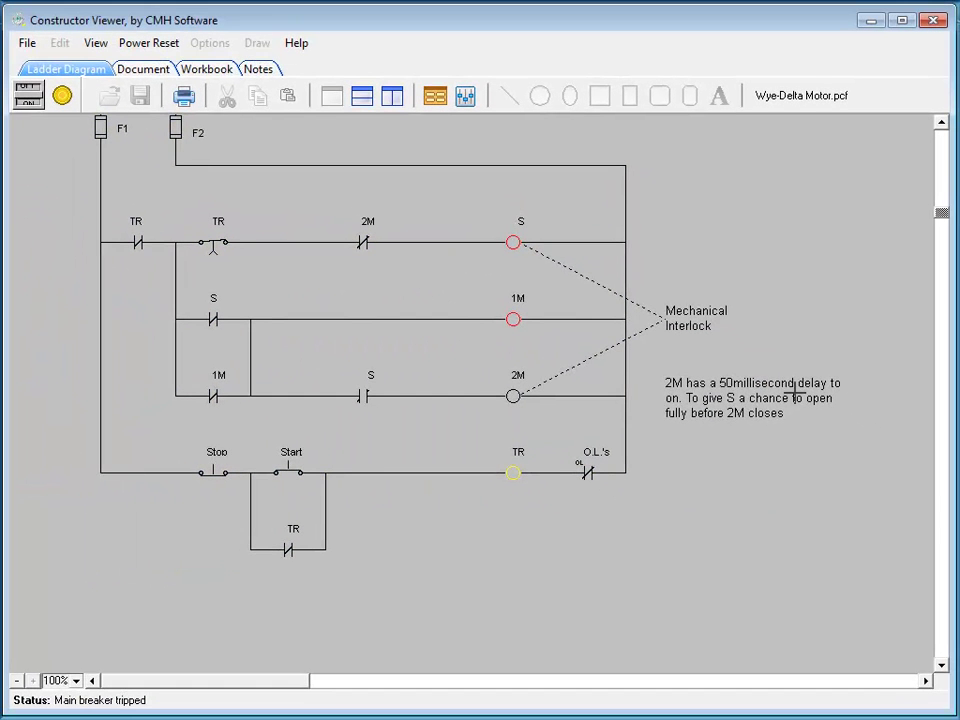
drag(943, 214, 940, 137)
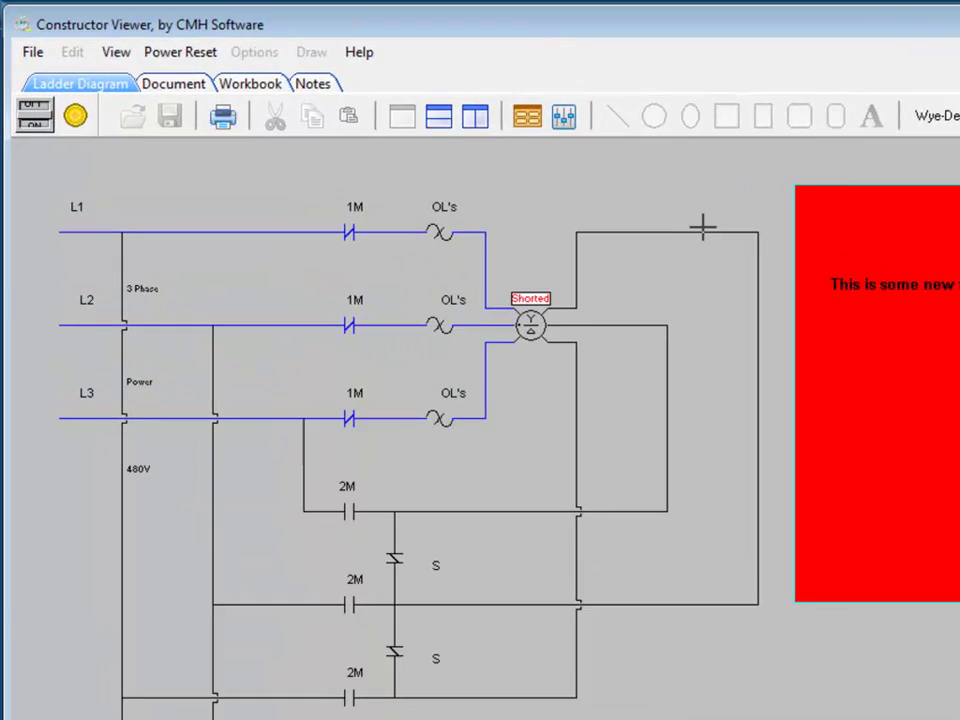
click(46, 184)
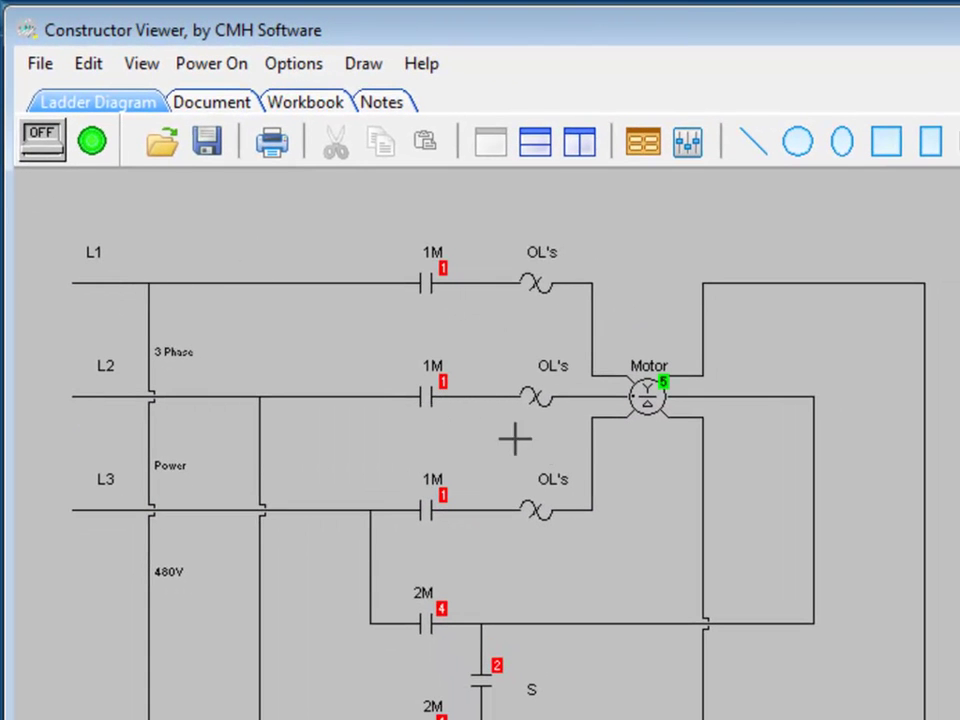
Step: Preset the Motor fault to Defective, Shorted and power the circuit back on
right_click(648, 396)
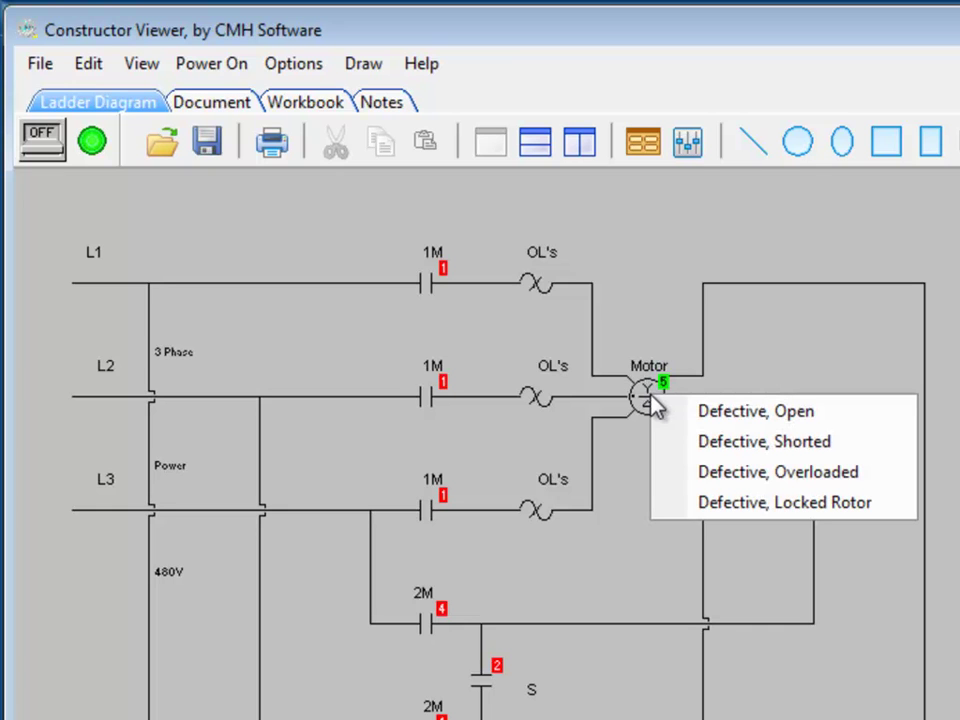
click(673, 452)
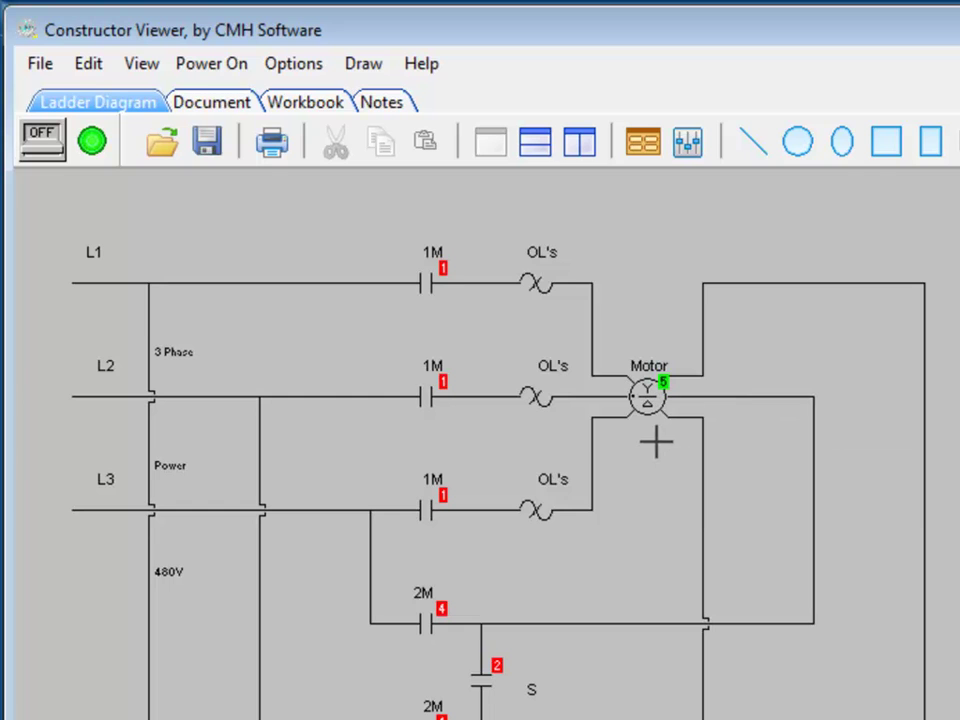
click(42, 142)
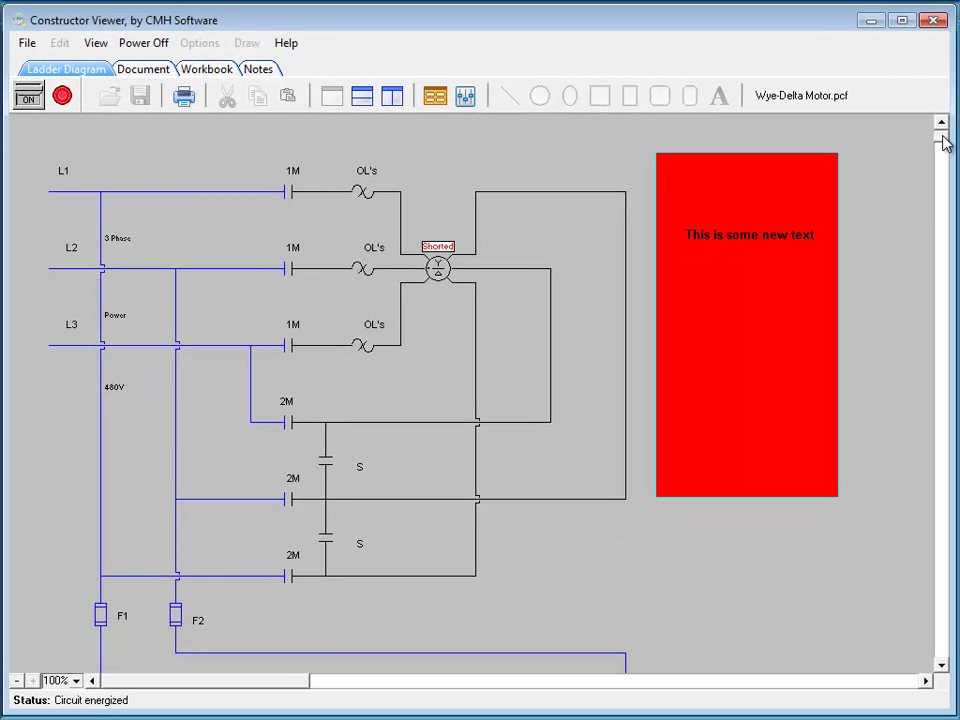
Step: Press Start to trip the breaker, isolate the short with Yes, then power off
drag(946, 143, 923, 216)
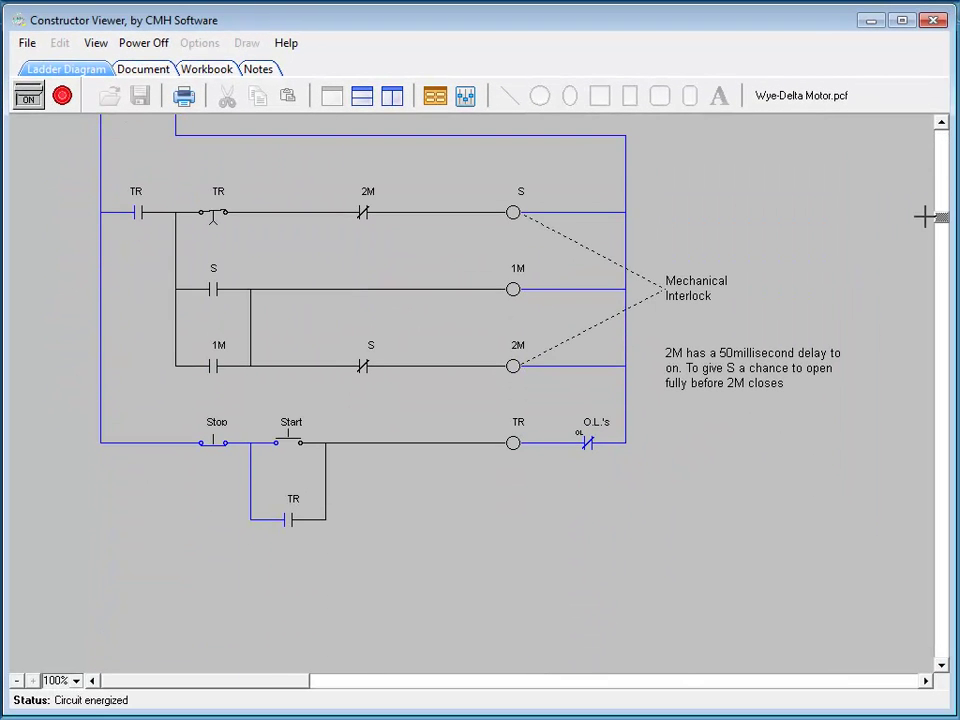
click(290, 442)
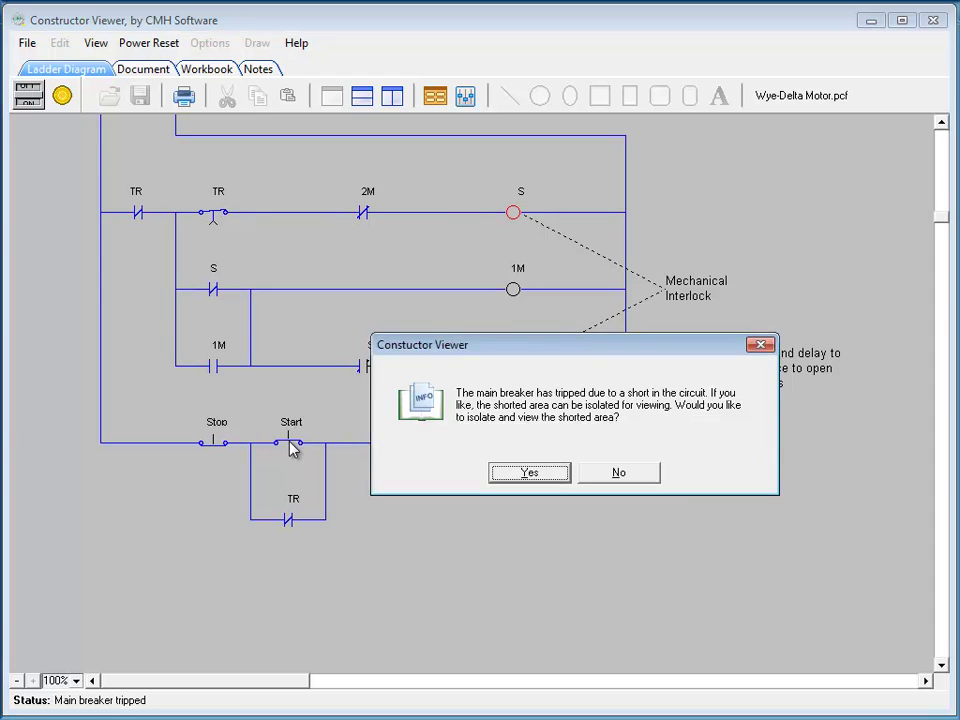
click(528, 474)
drag(941, 232, 940, 135)
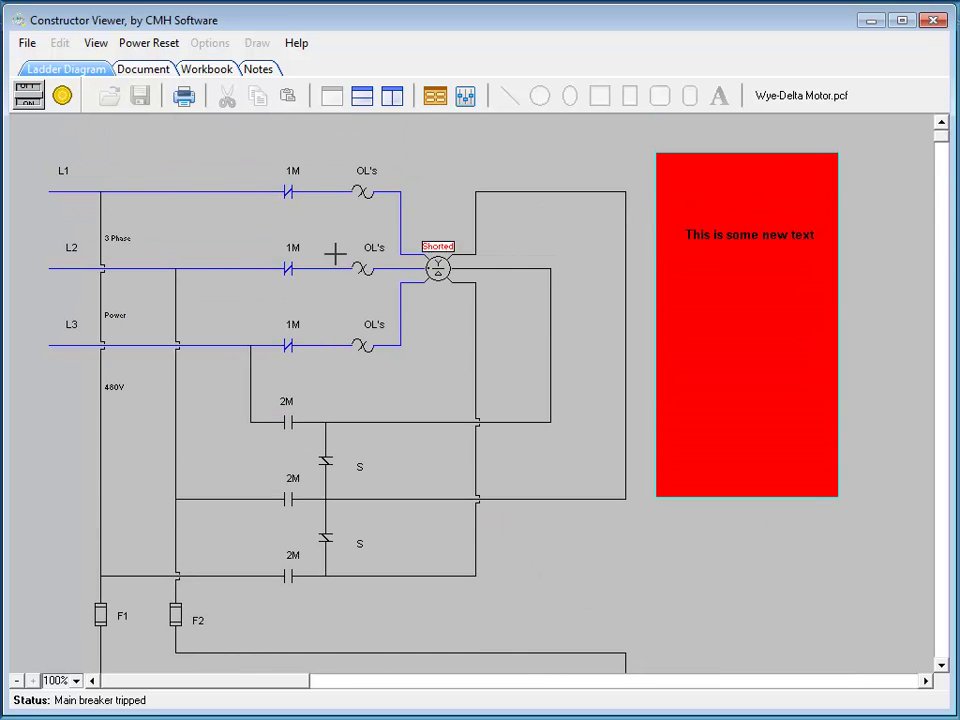
click(20, 98)
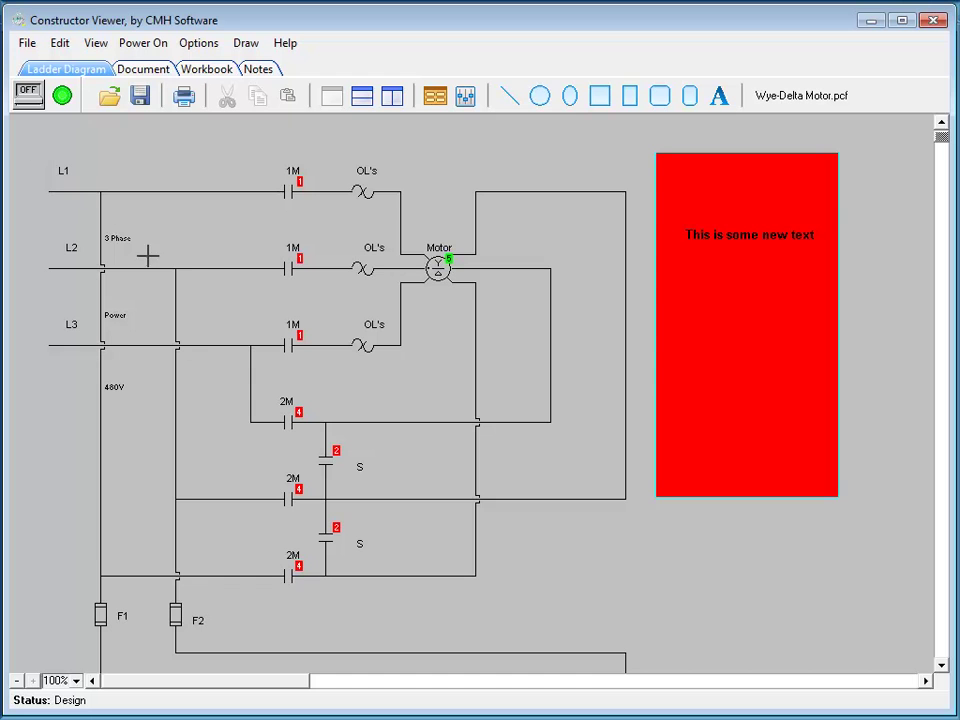
Step: Set fuse F2 to Open Switch so it shows as blown
right_click(292, 193)
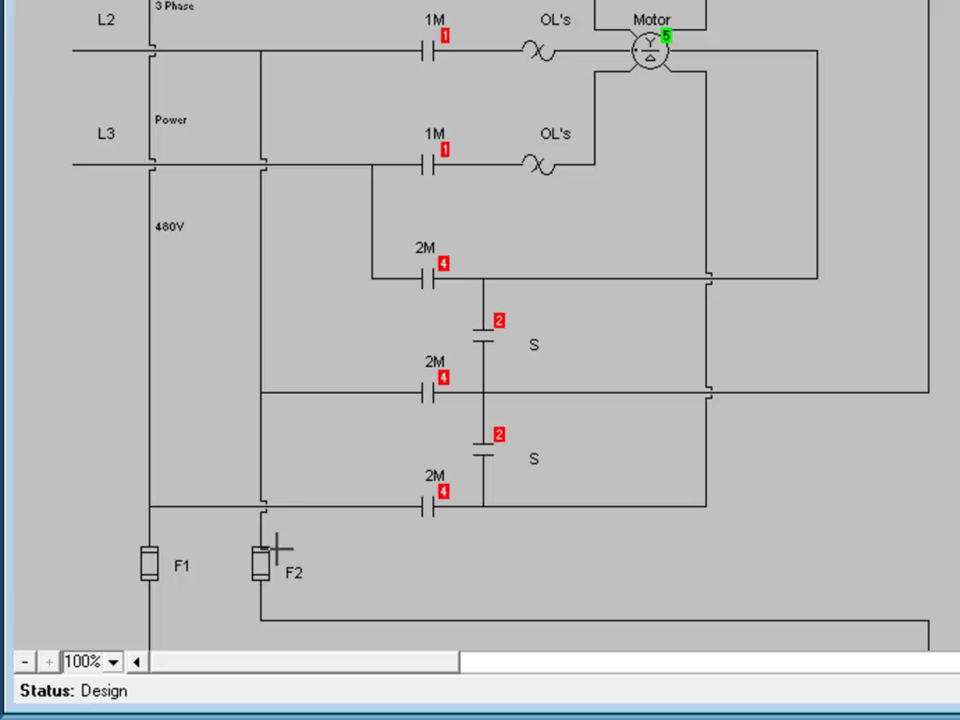
right_click(261, 567)
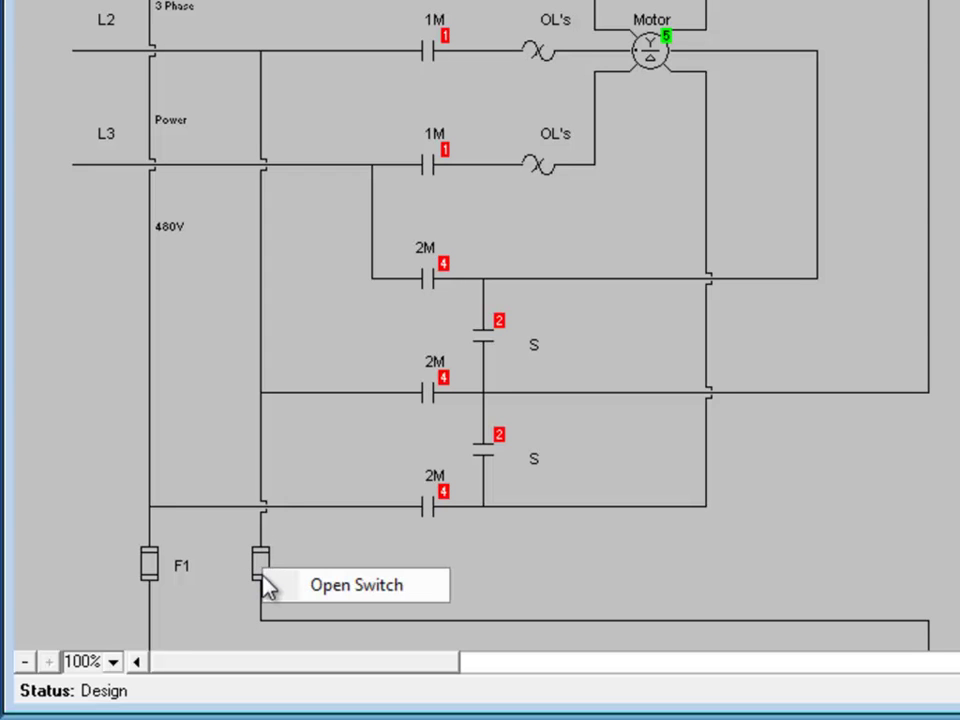
click(287, 583)
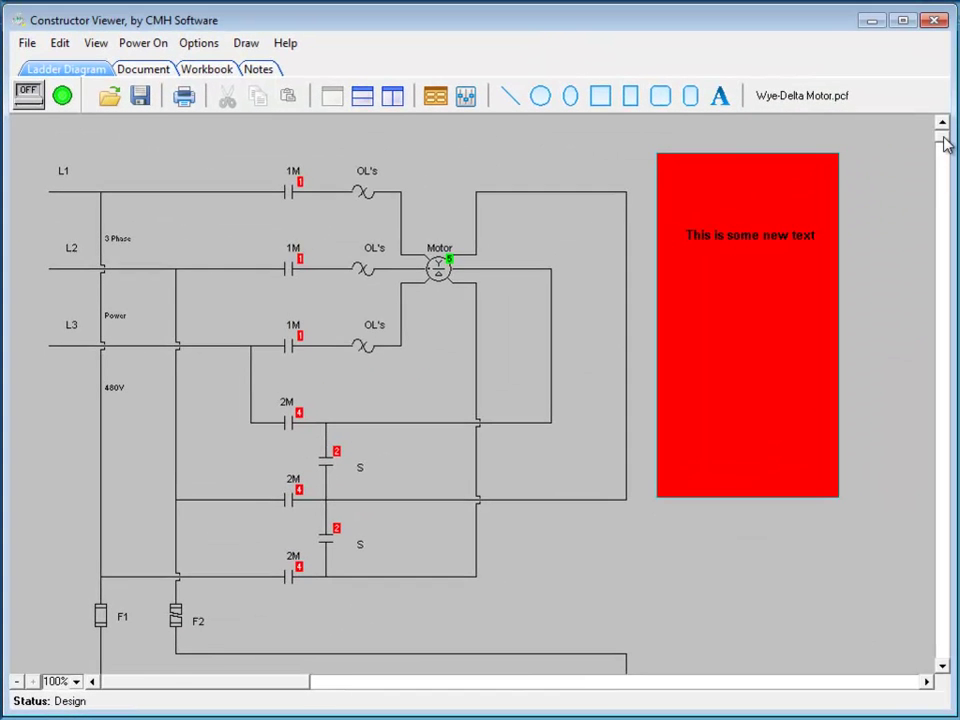
drag(945, 141, 936, 204)
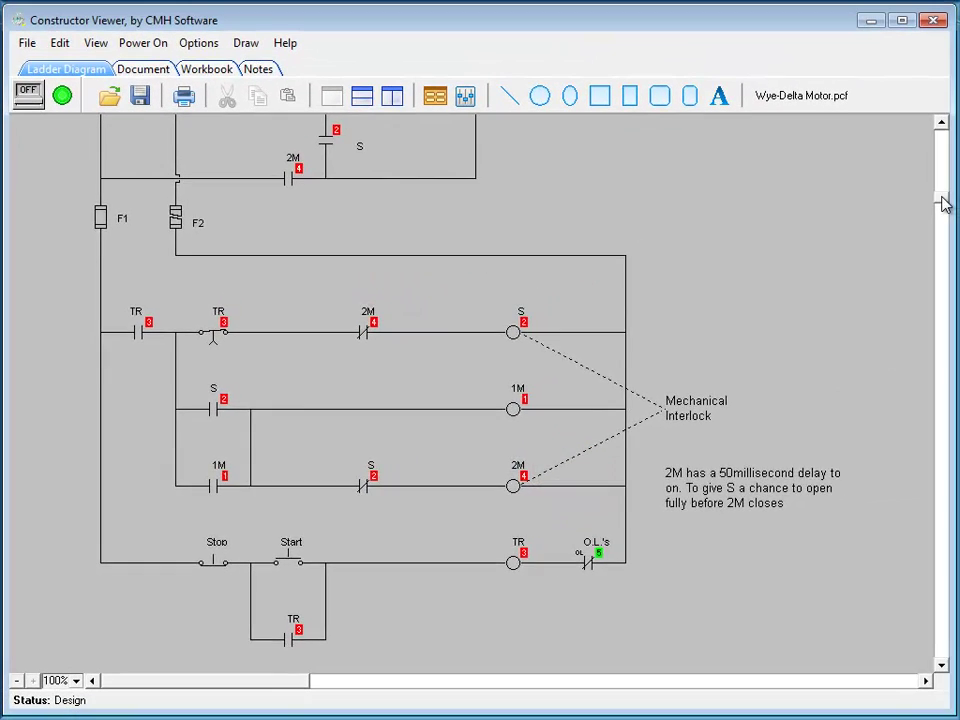
drag(945, 203, 943, 133)
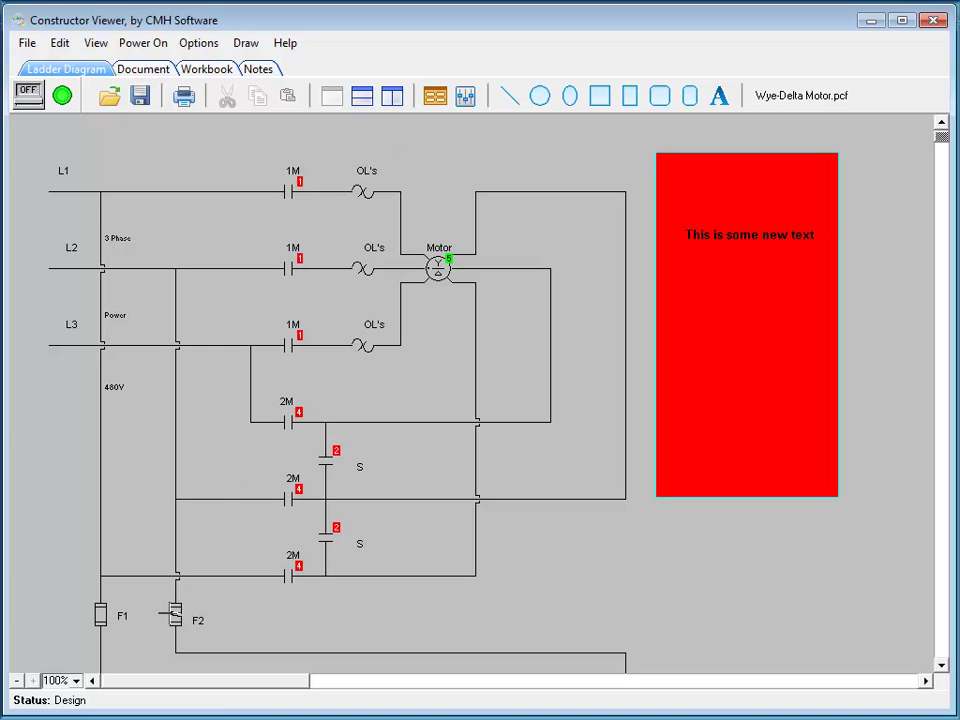
Step: Close fuse F2 again, show the Simulation Log in a vertical split, and power on
right_click(176, 618)
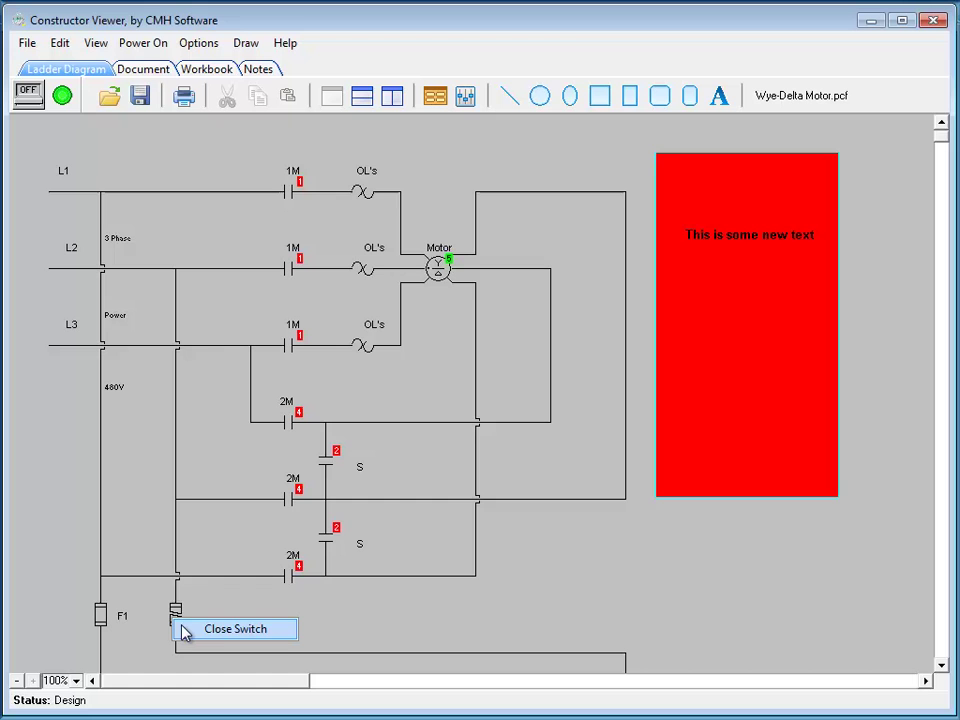
click(186, 629)
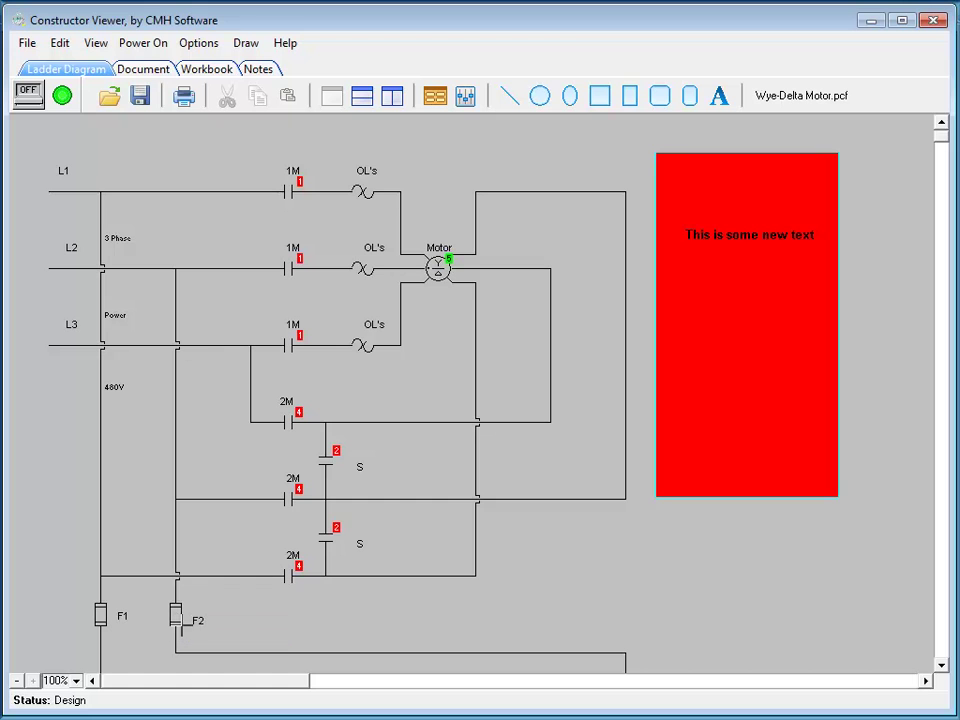
click(393, 97)
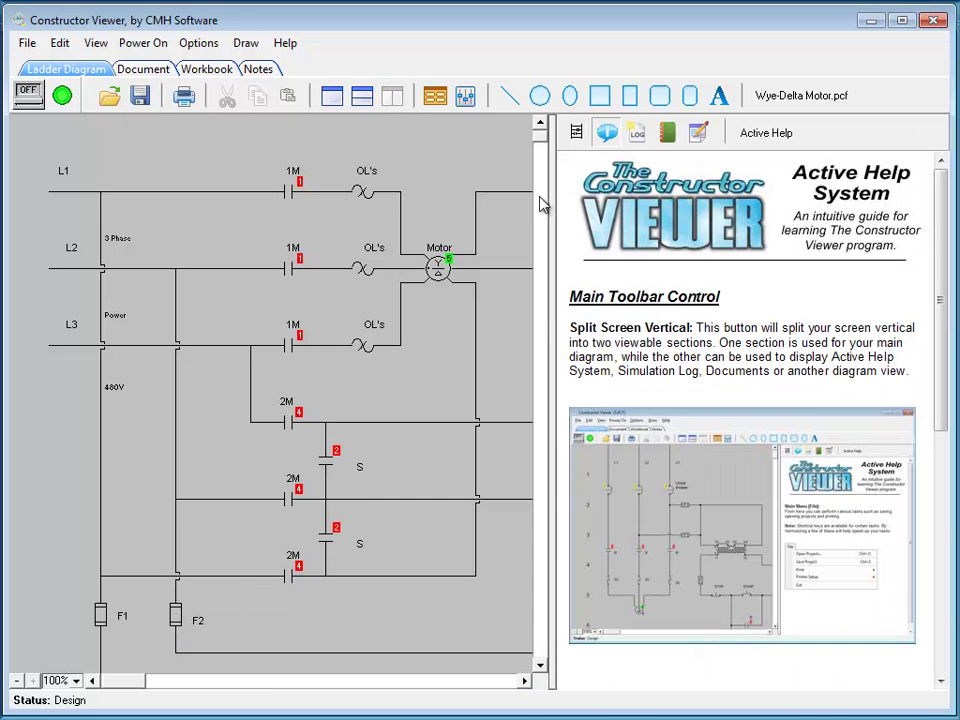
click(638, 136)
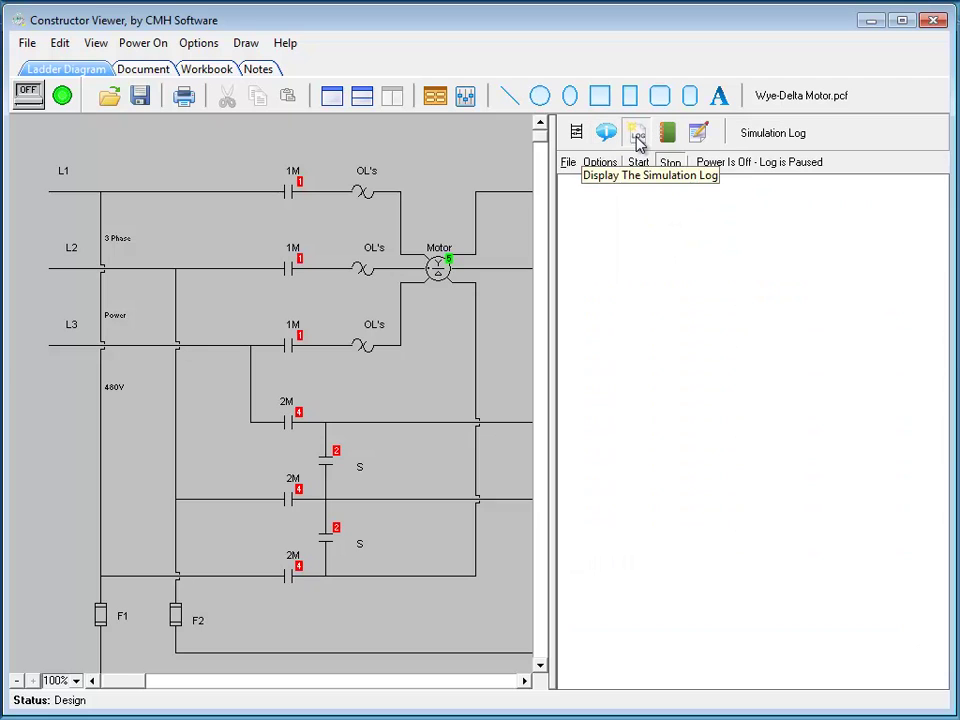
click(25, 97)
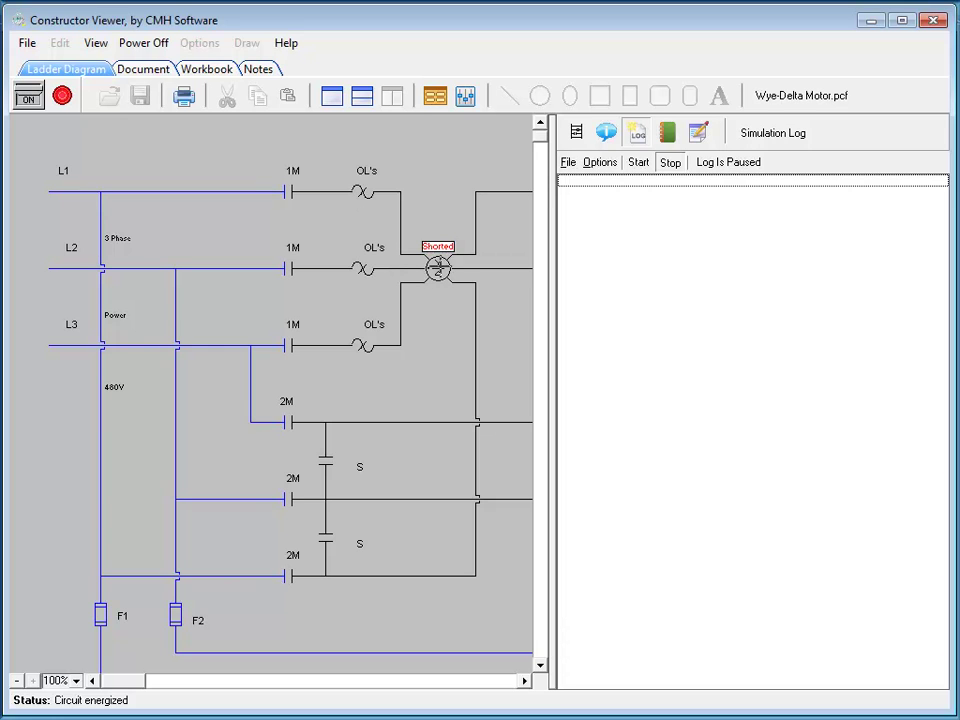
Step: Scroll to the control rungs and run a trial Start then Stop
click(438, 268)
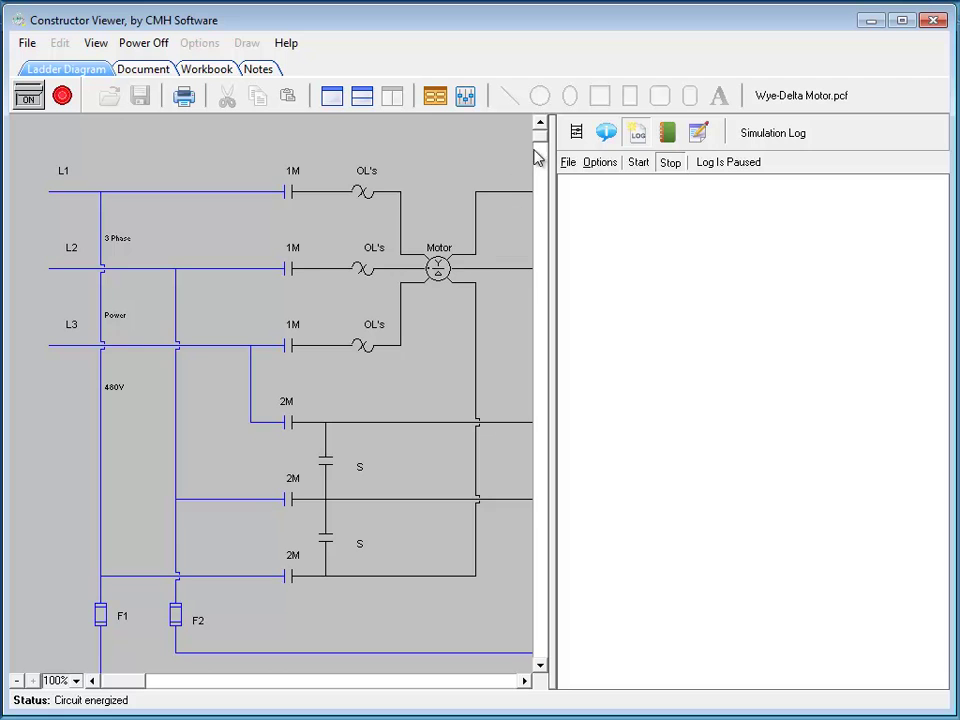
drag(543, 142, 541, 207)
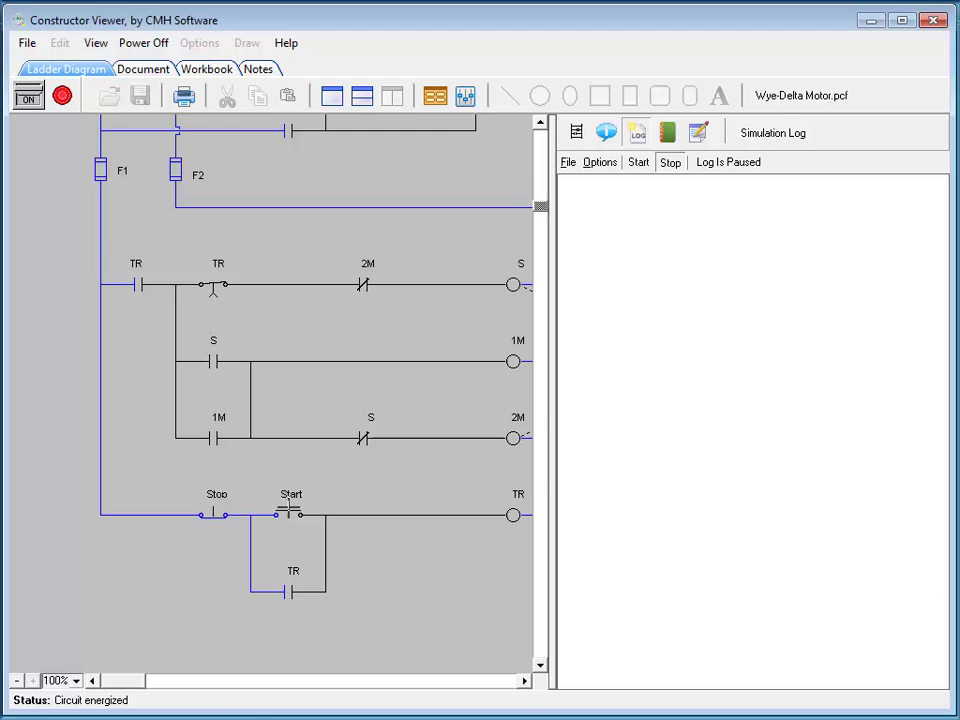
click(287, 513)
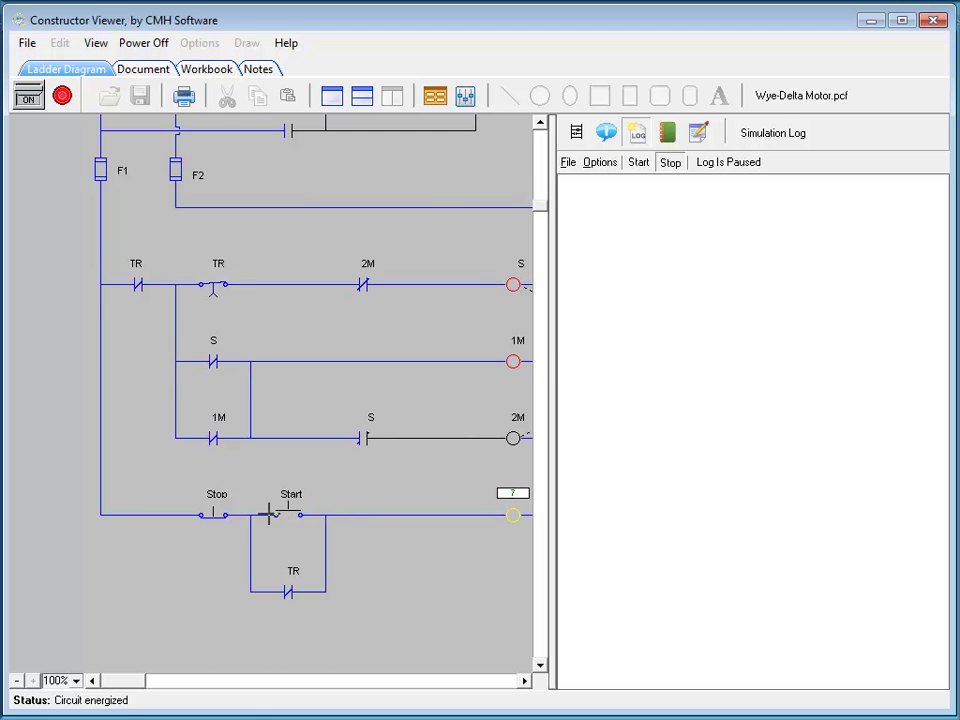
click(214, 514)
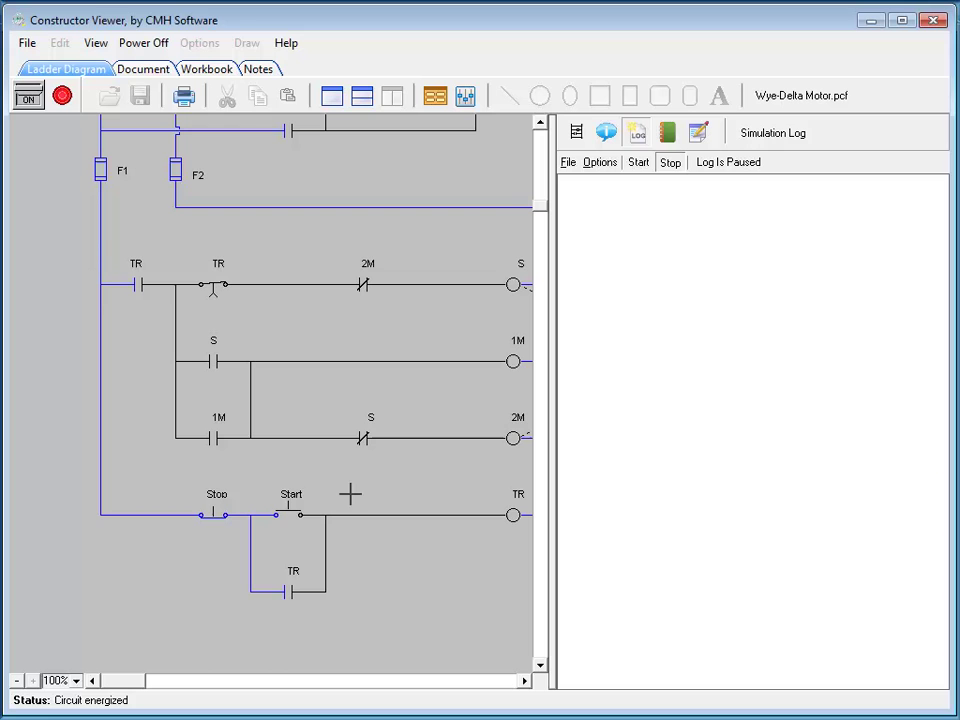
Step: Start log recording, then press Start and, after TR's 10-second delay, Stop
click(642, 166)
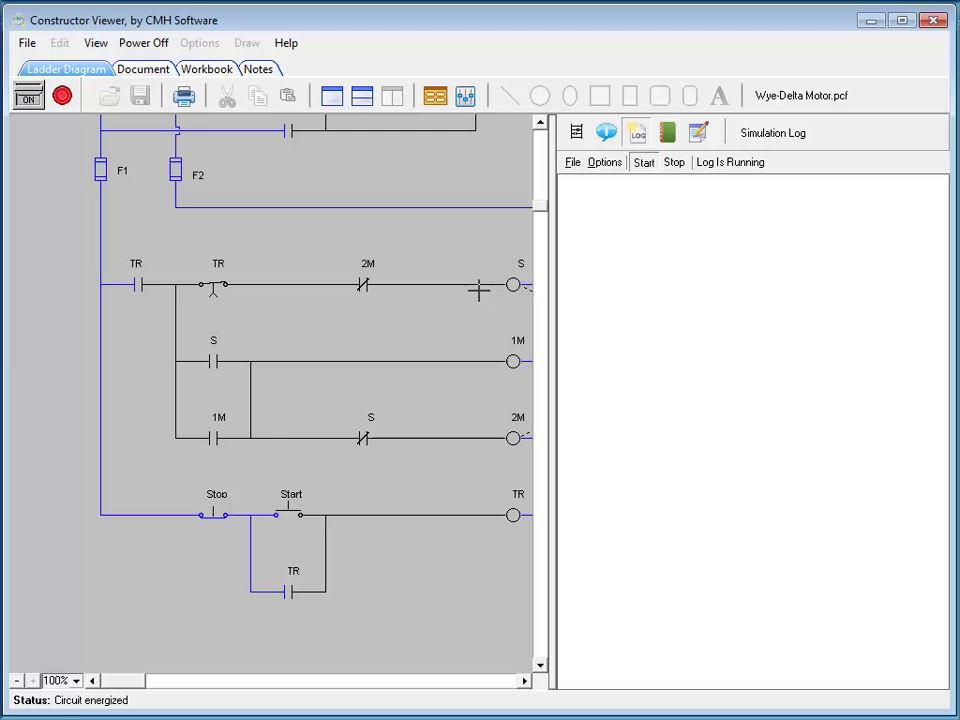
click(289, 510)
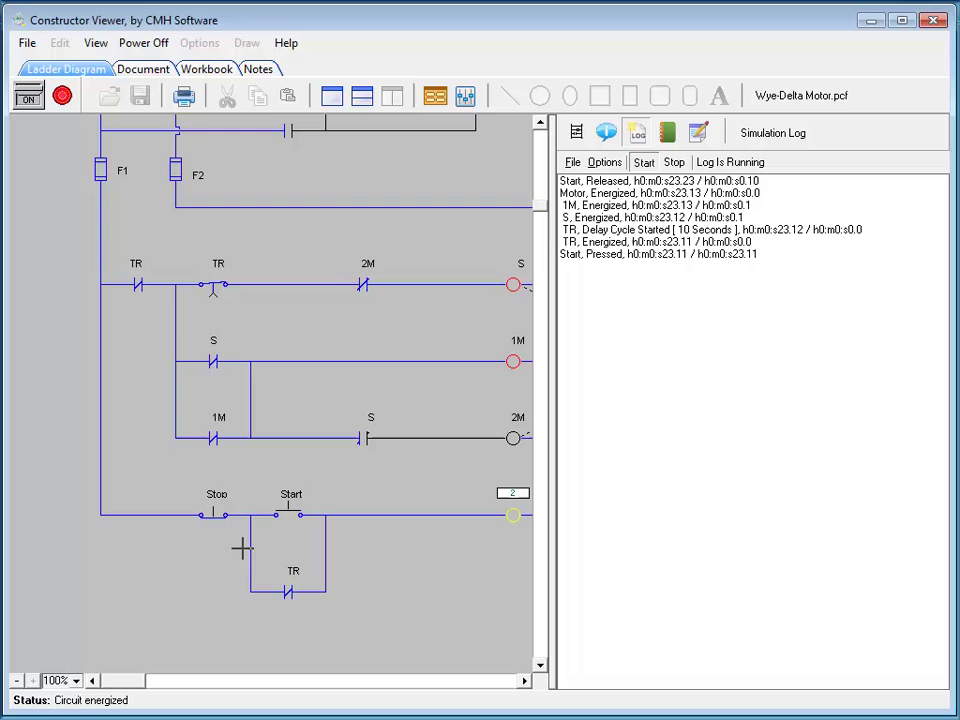
click(213, 515)
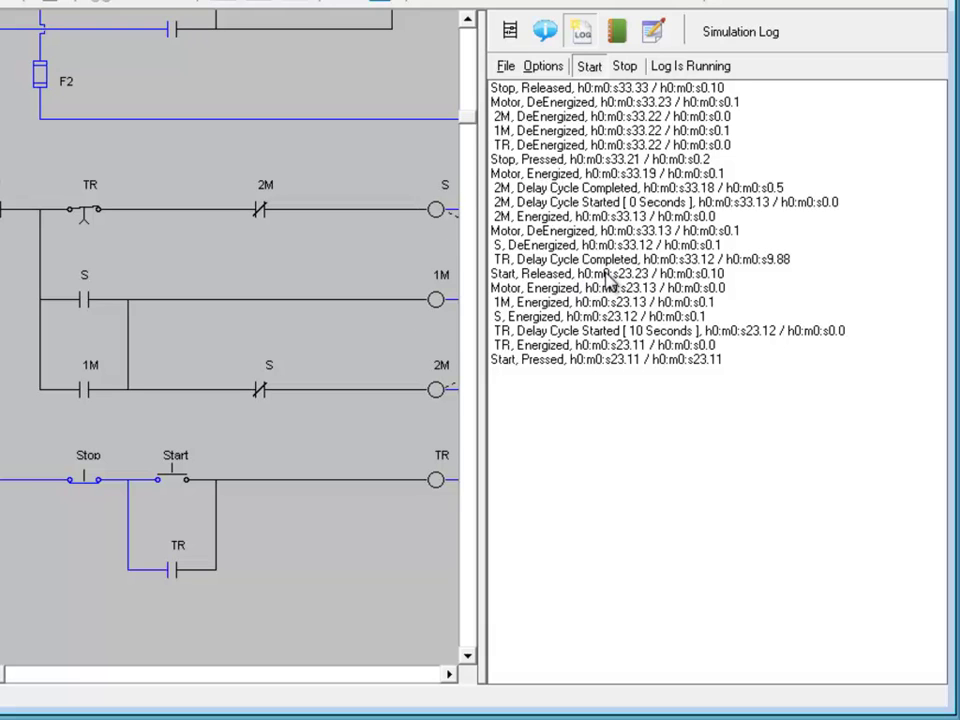
Step: Clear the log file via File > Clear Log File, confirm, and stop logging
click(506, 67)
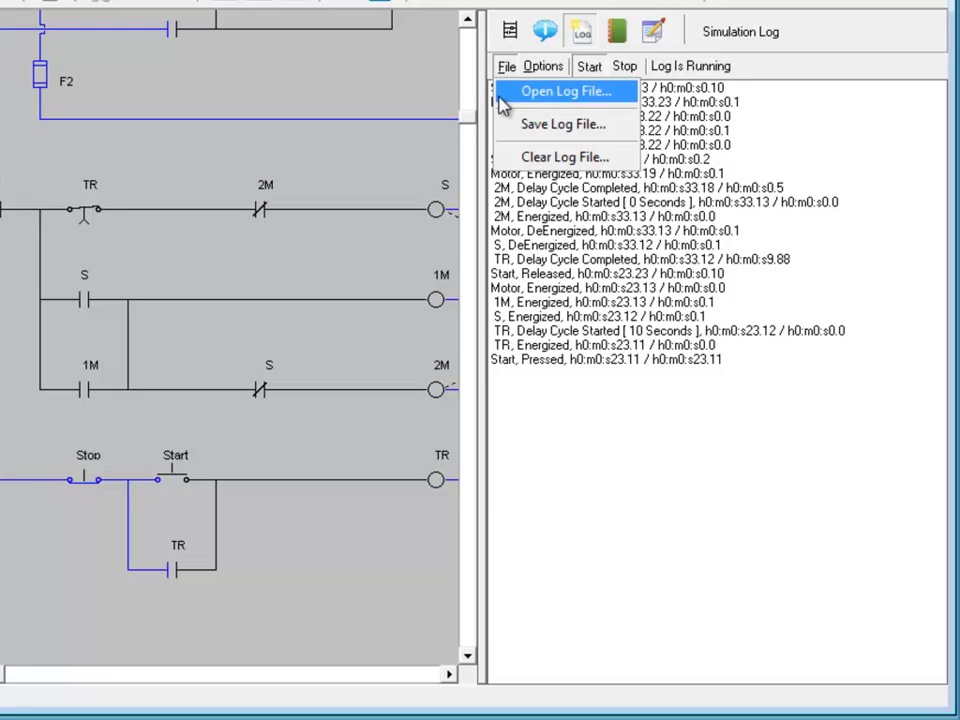
click(513, 160)
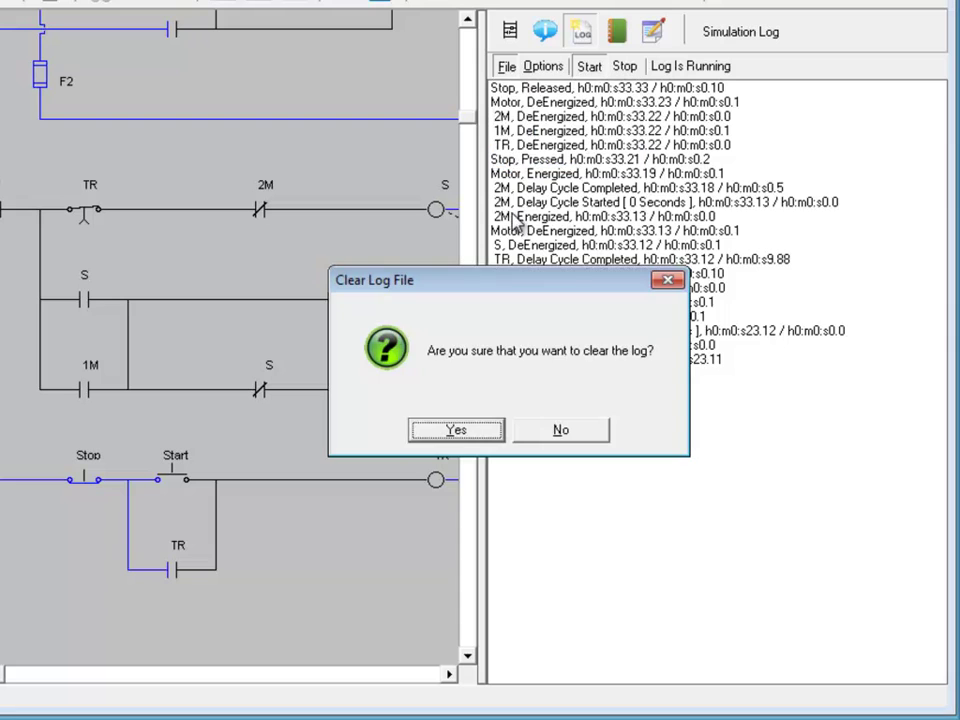
click(471, 429)
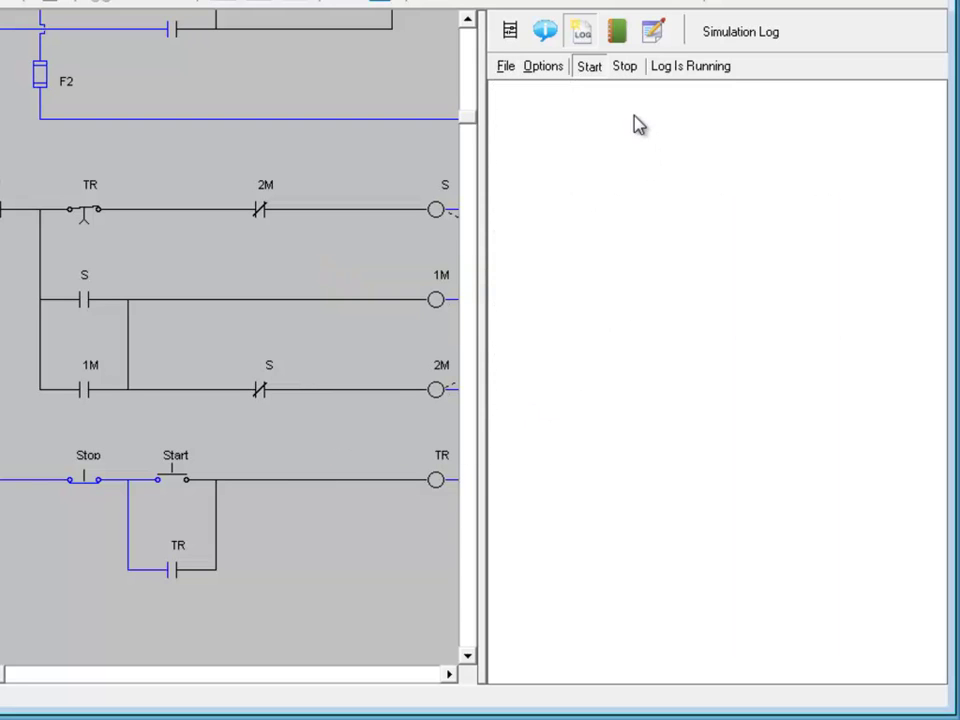
click(624, 67)
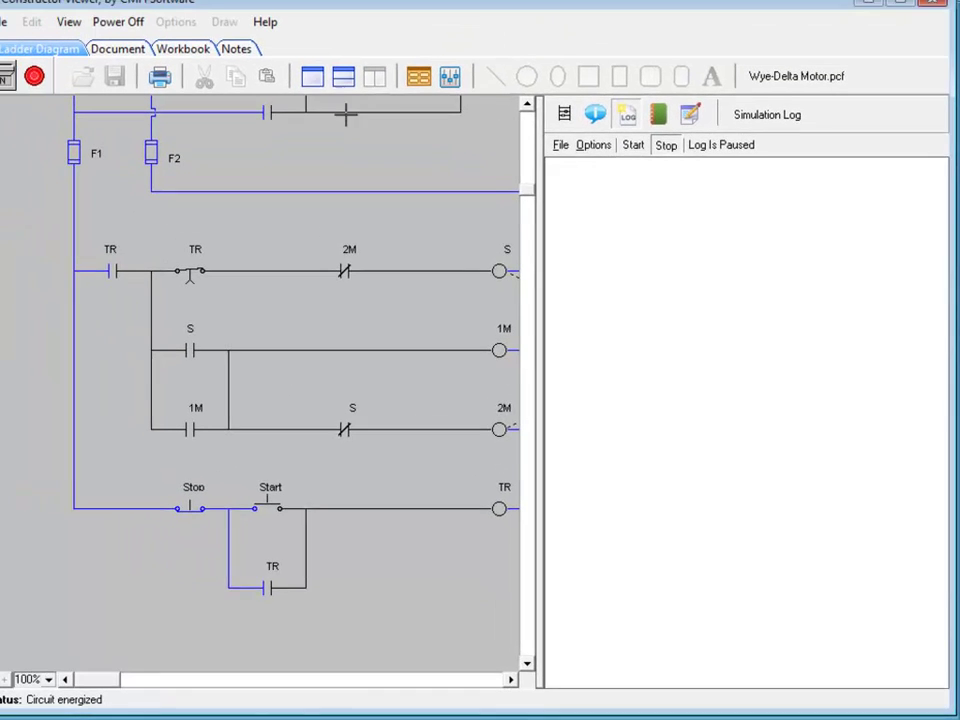
Step: Unsplit the screen to remove the log pane and switch the power OFF
click(312, 77)
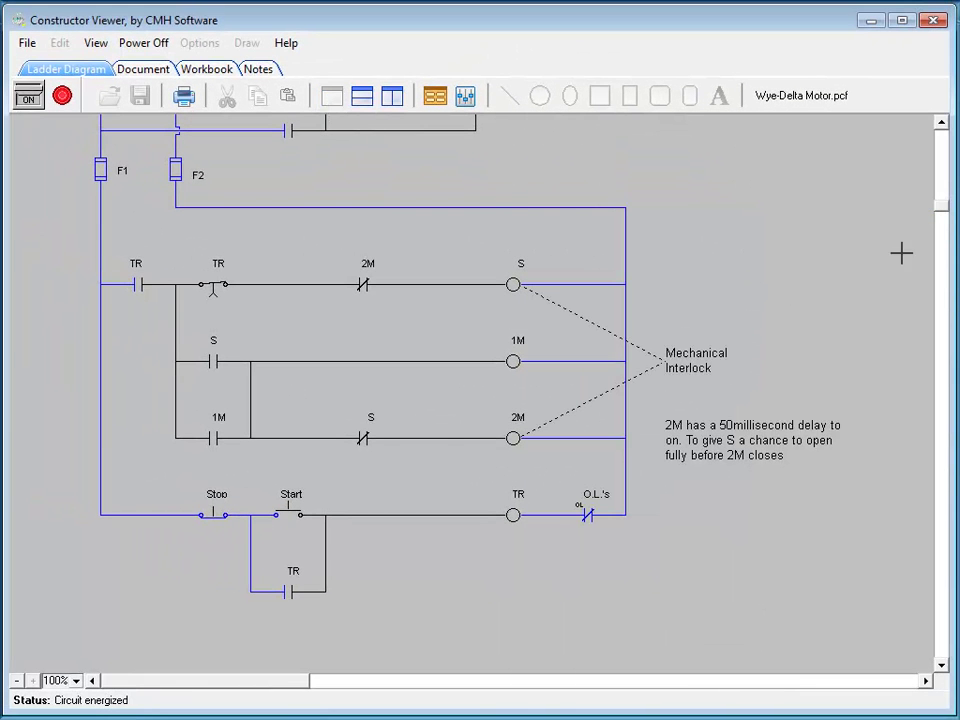
drag(941, 208, 948, 140)
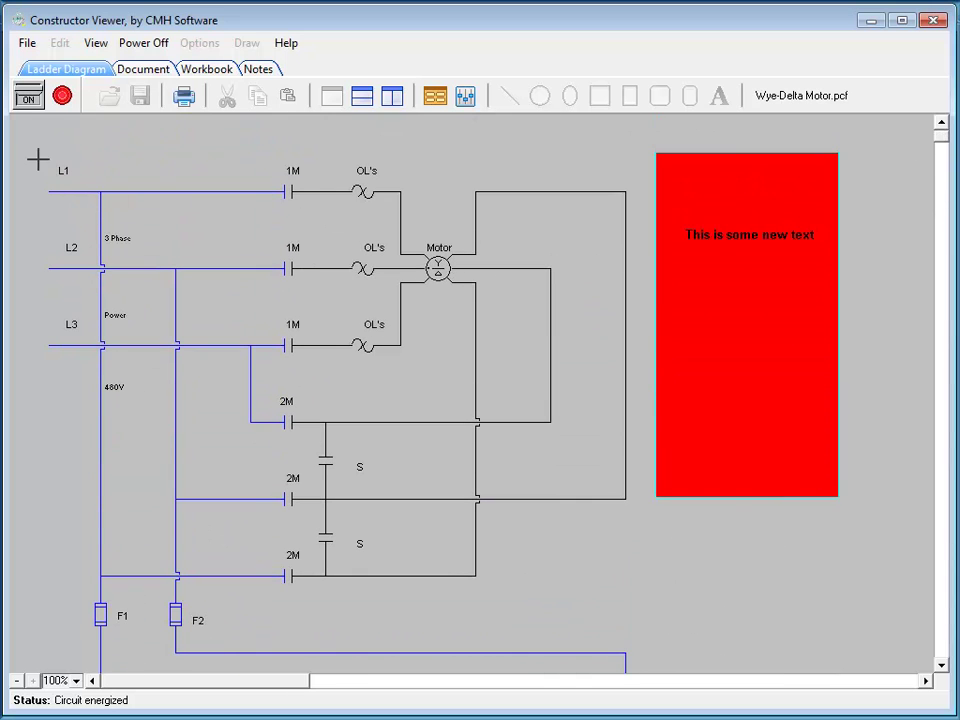
click(27, 95)
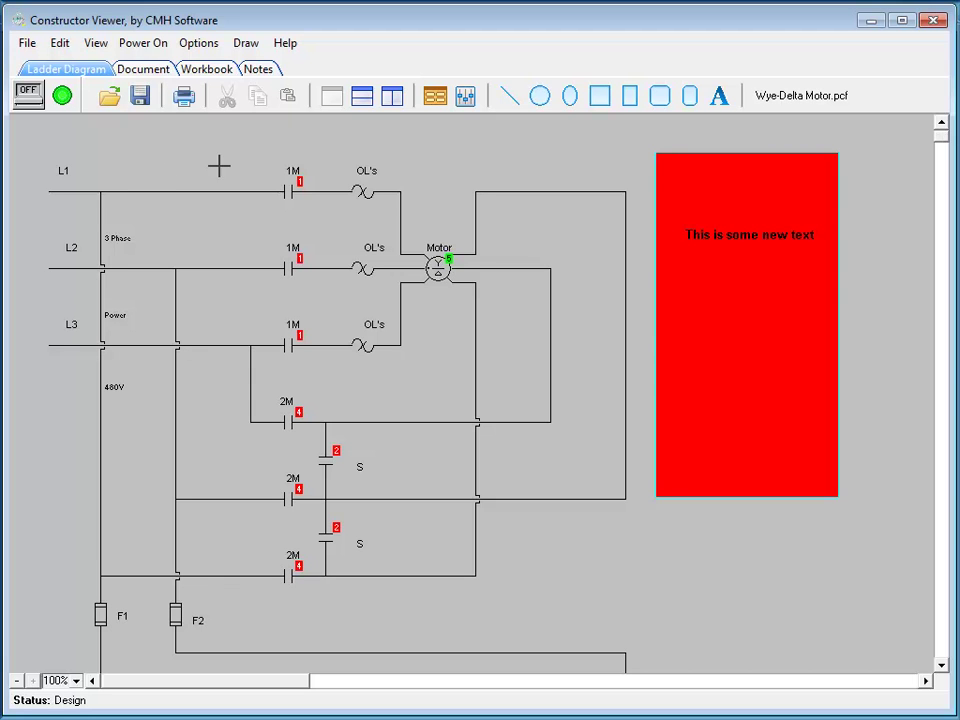
click(286, 45)
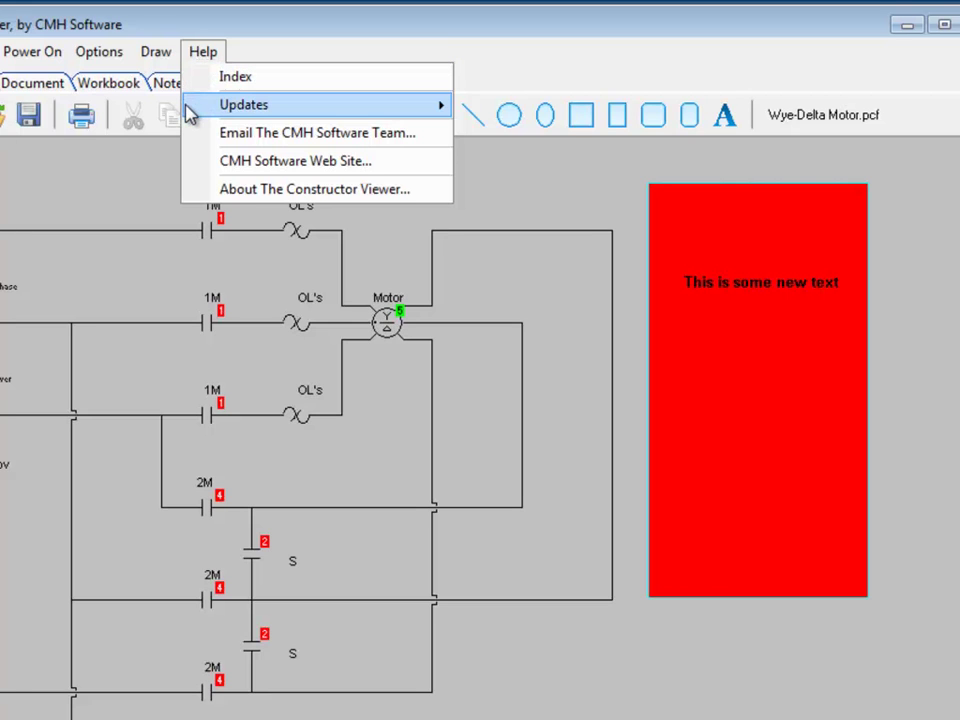
mouse_move(193, 107)
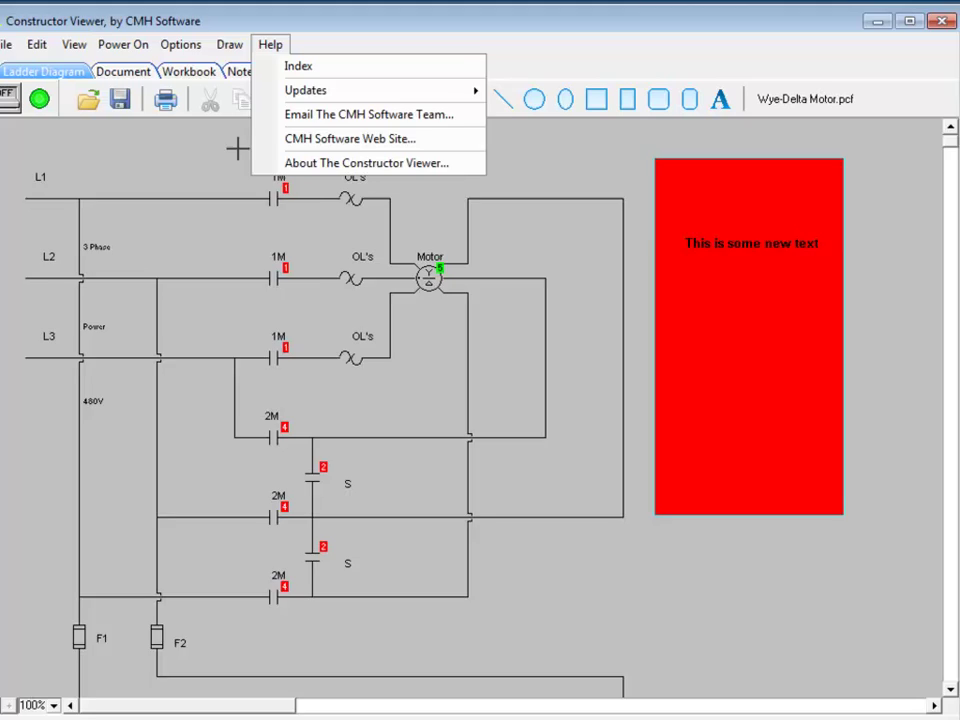
click(237, 144)
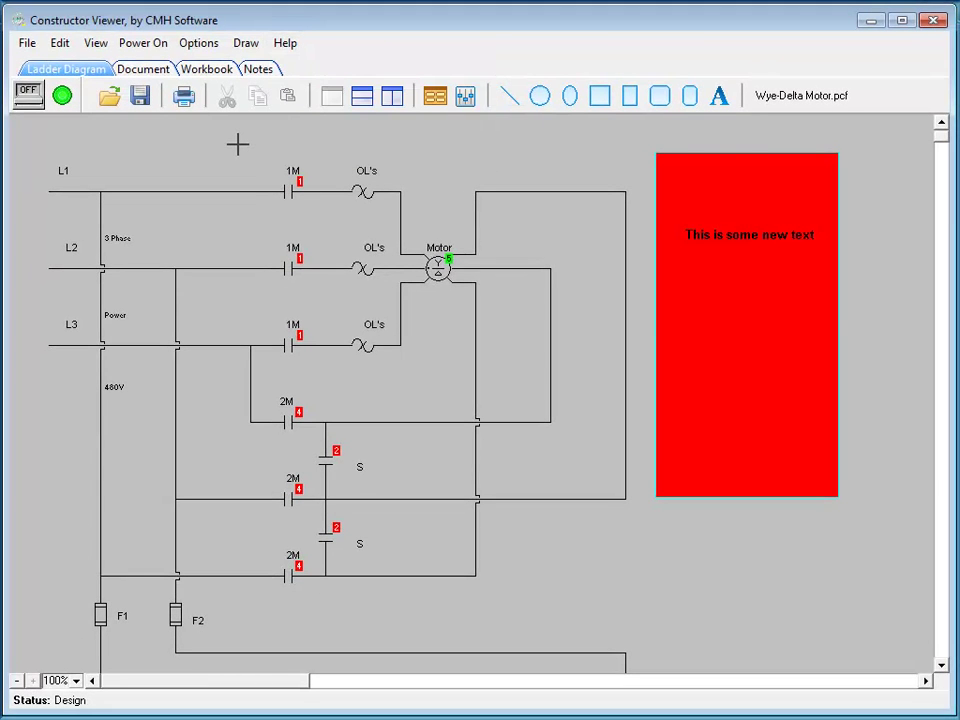